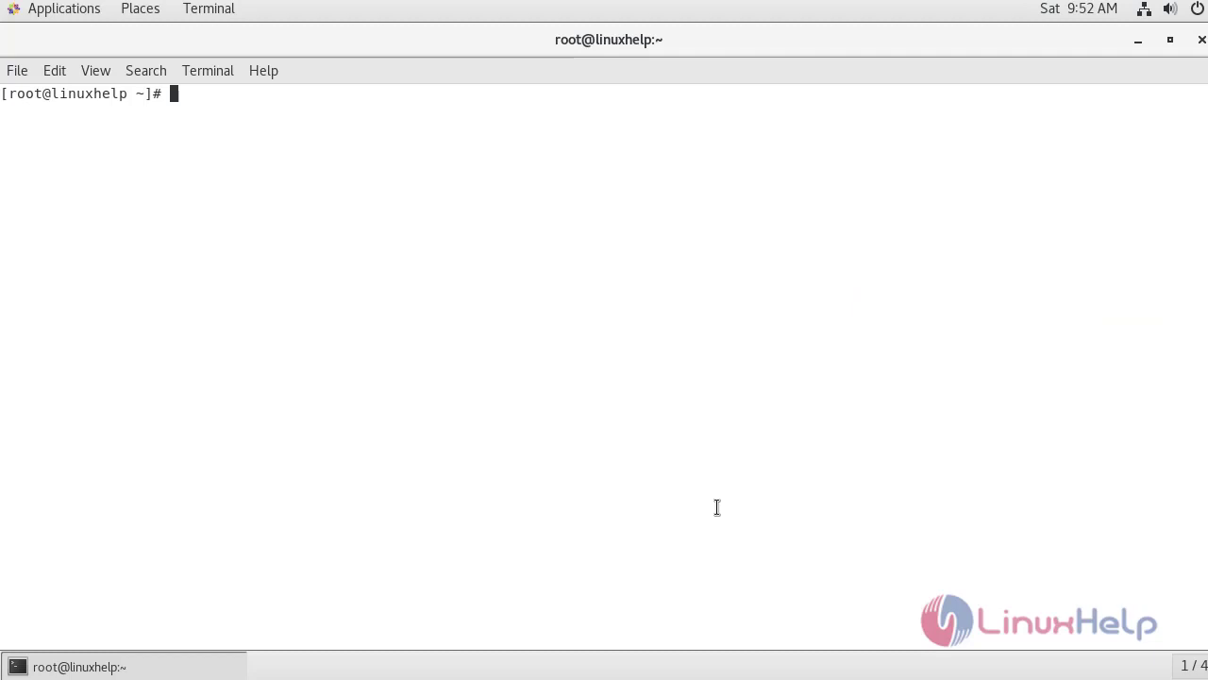
# Print the installed PHP, Apache and MariaDB versions with php -v, httpd -v and mysql -V.
pyautogui.write('php -v')
pyautogui.press('Return')
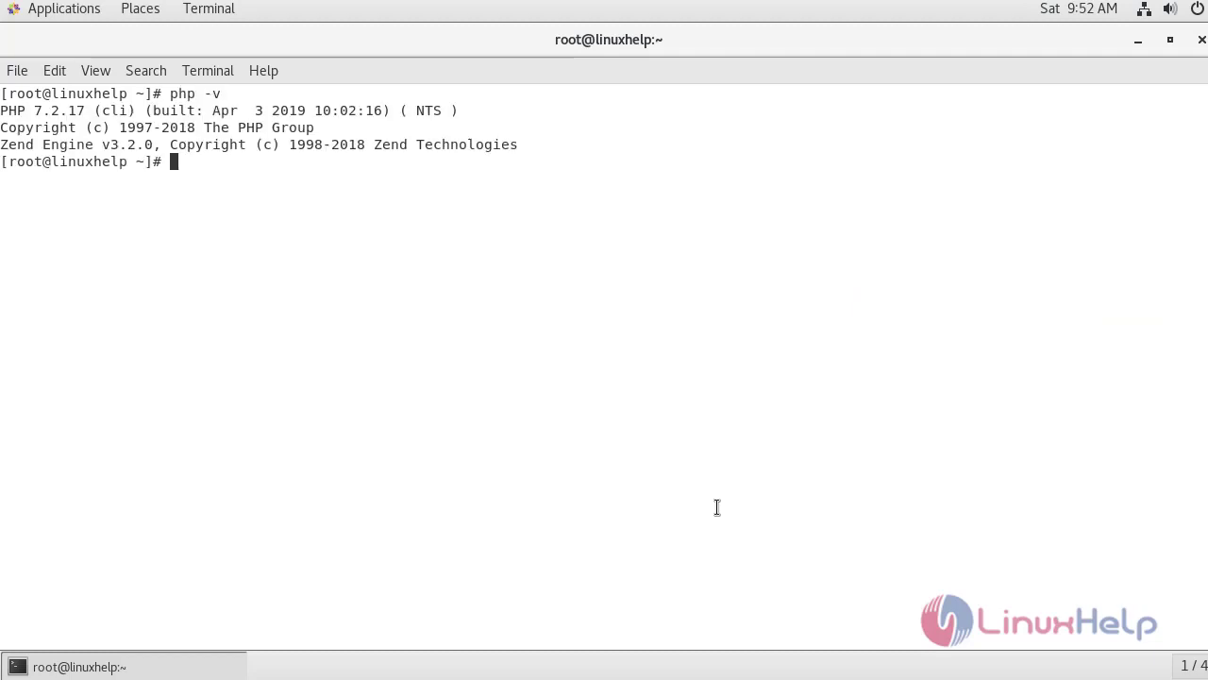
pyautogui.press('Return')
pyautogui.press('Return')
pyautogui.press('Return')
pyautogui.press('Return')
pyautogui.write('h')
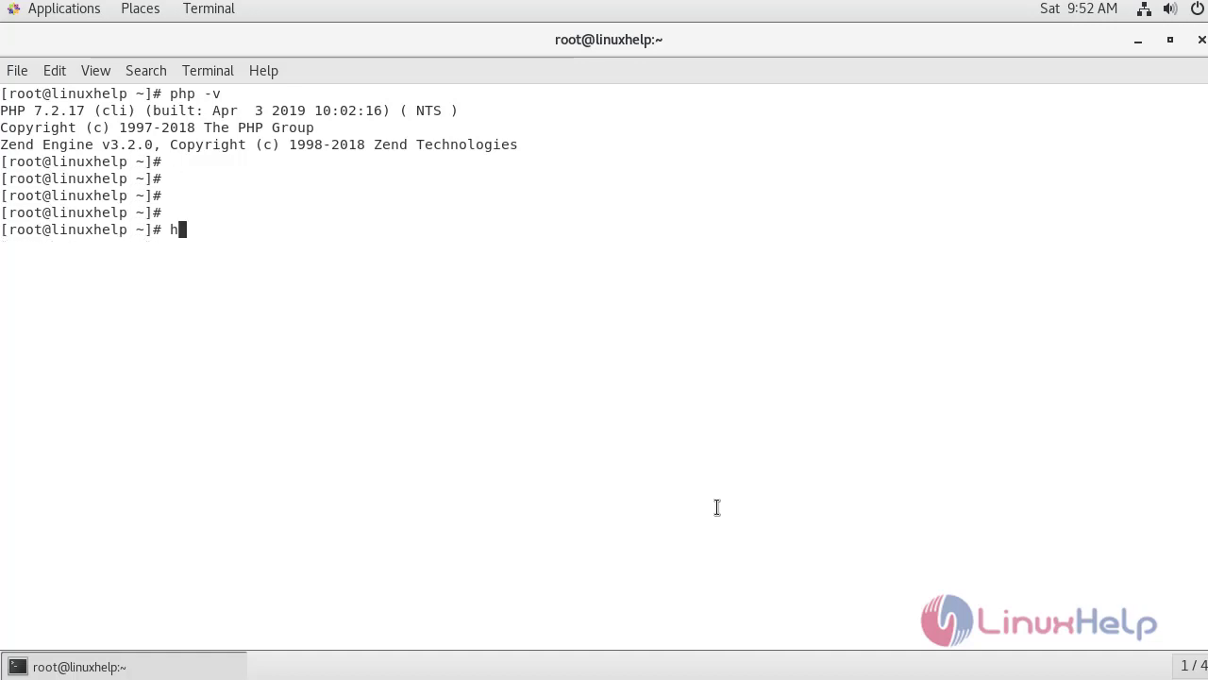
pyautogui.write('ttpd -v')
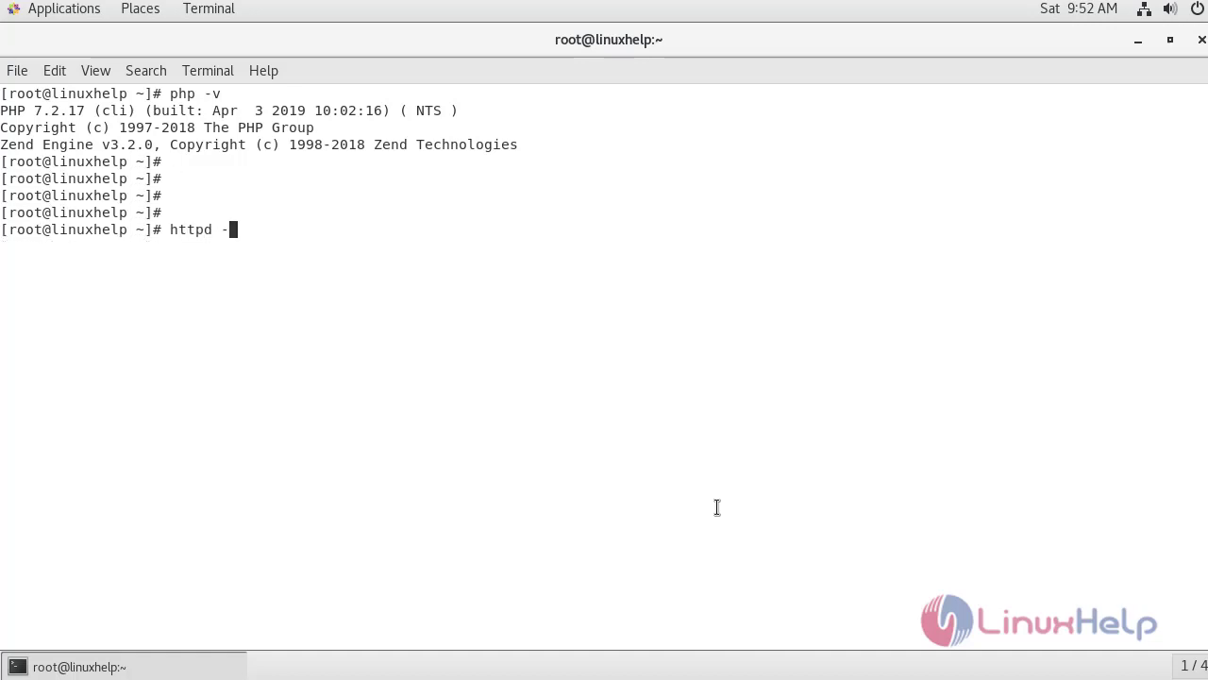
pyautogui.press('Return')
pyautogui.press('Return')
pyautogui.press('Return')
pyautogui.press('Return')
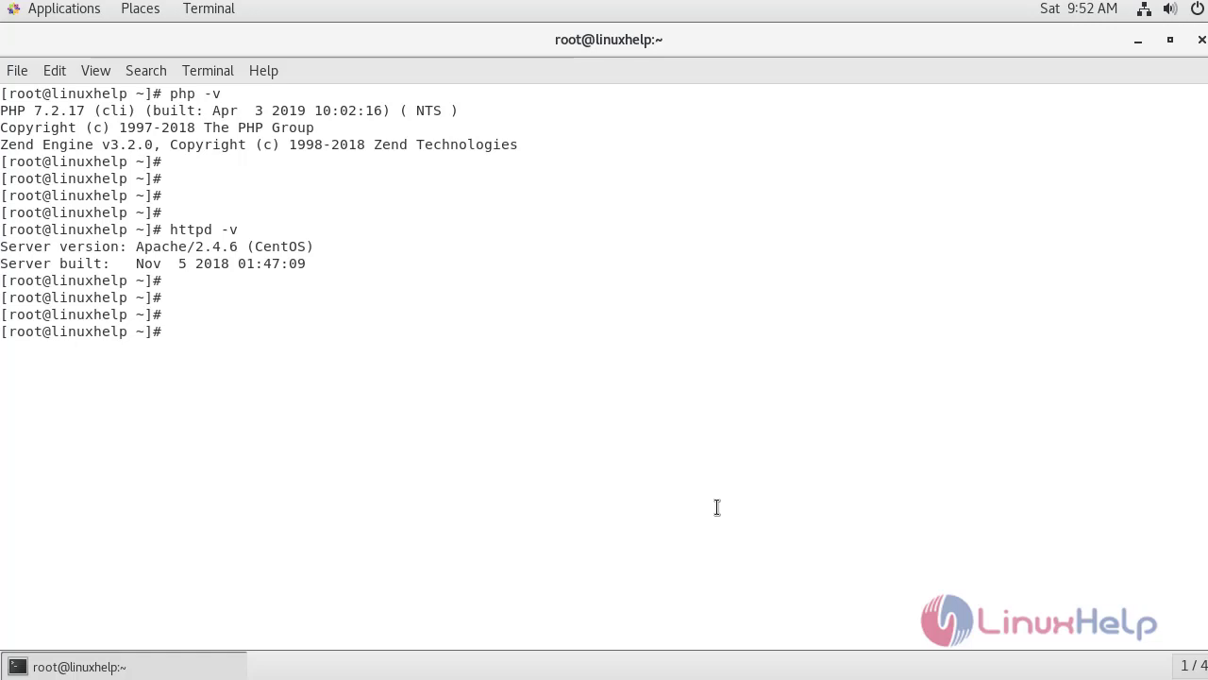
pyautogui.write('mysql -V')
pyautogui.press('Return')
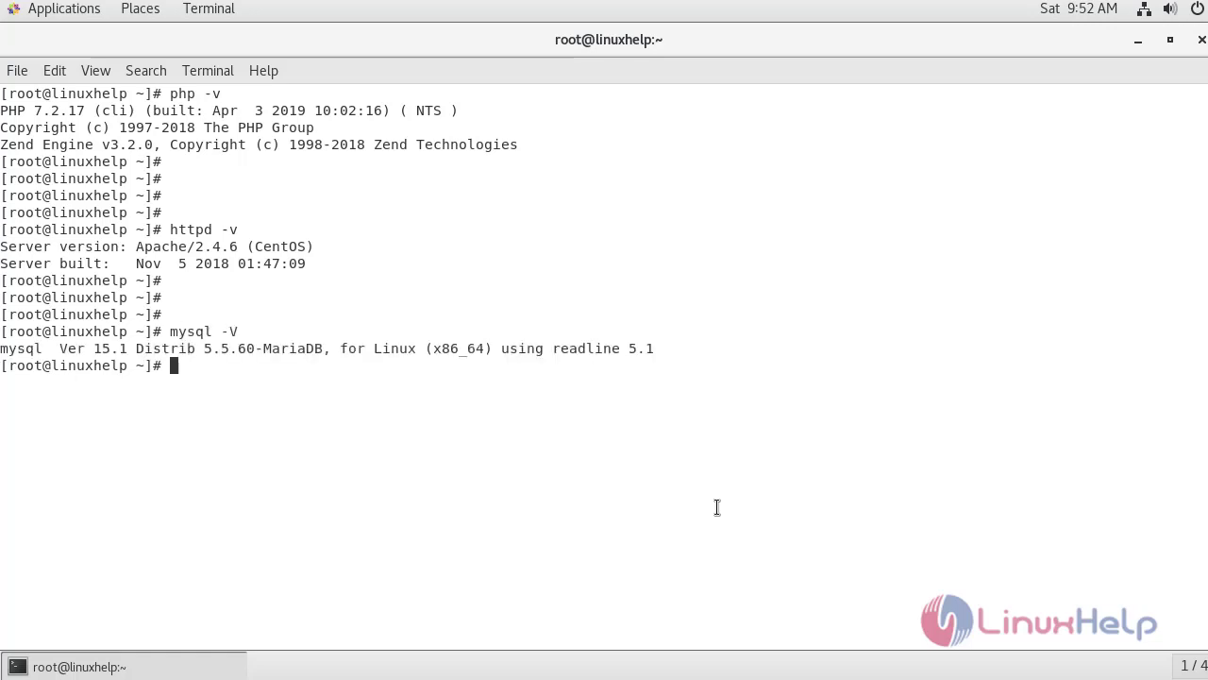
pyautogui.press('Return')
pyautogui.press('Return')
pyautogui.press('Return')
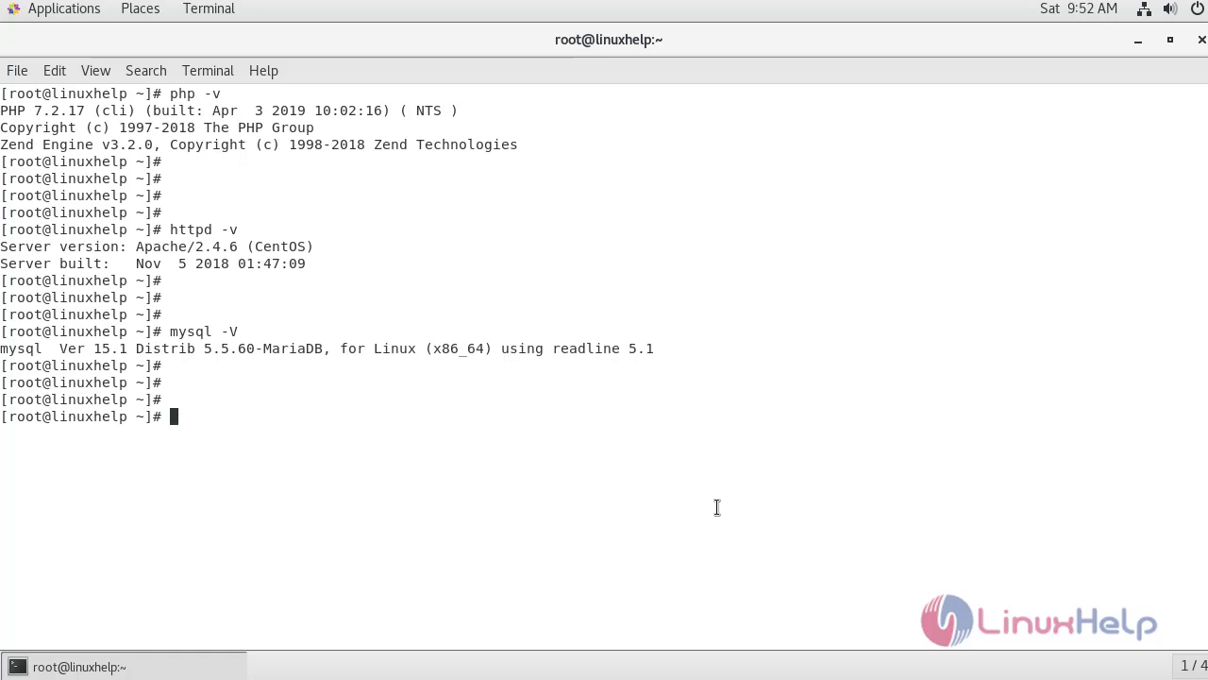
pyautogui.press('Return')
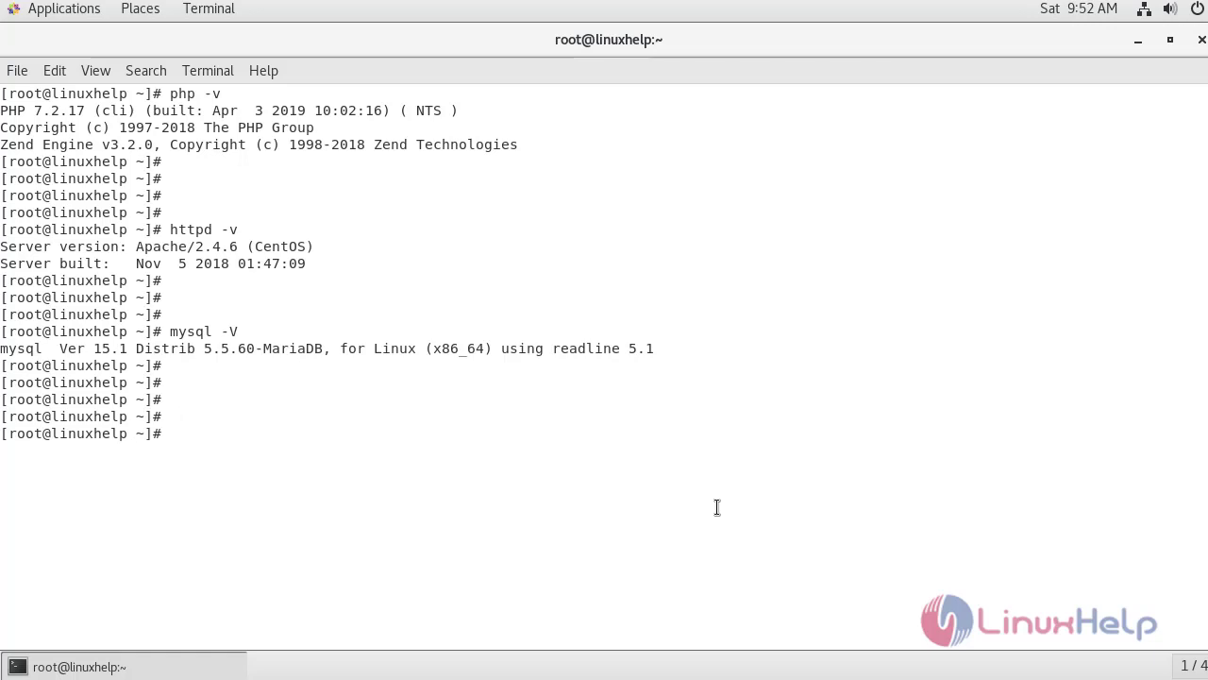
# Yum-install php with php-gd, php-xml, php-mbstring, php-zlib, php-pecl-zip, php-imap, php-curl and php-pcre.
pyautogui.write('yu')
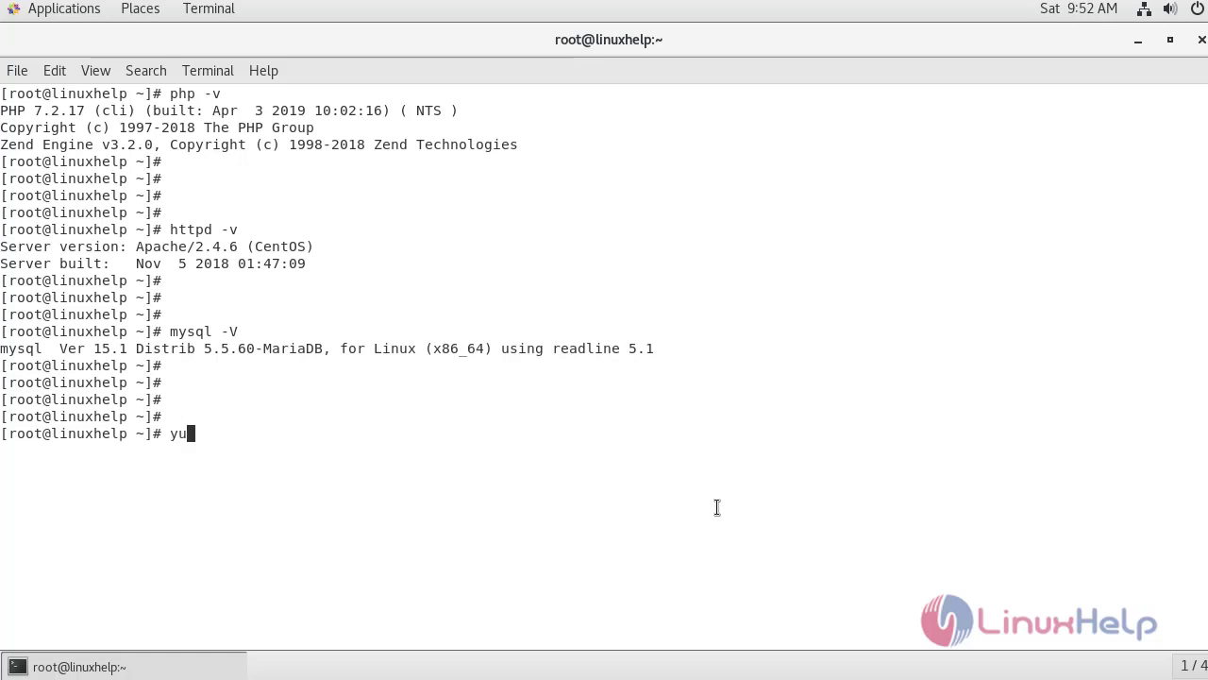
pyautogui.write('m install')
pyautogui.hotkey('ctrl', 'shift', 'v')
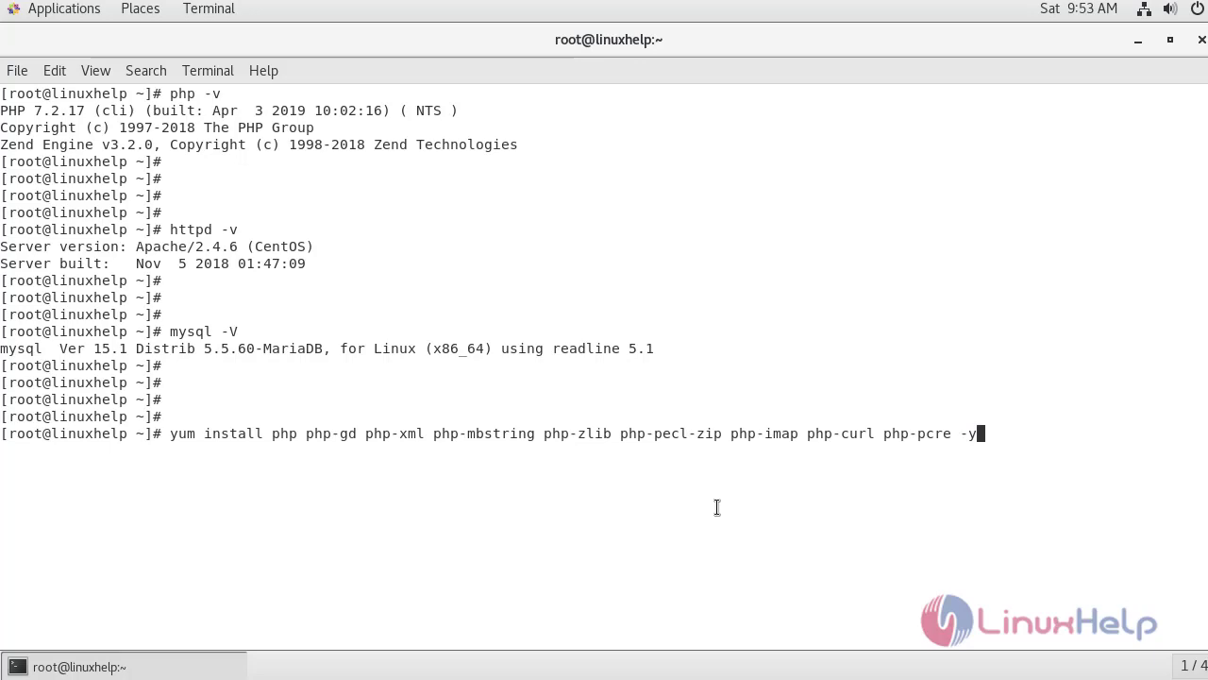
pyautogui.press('Return')
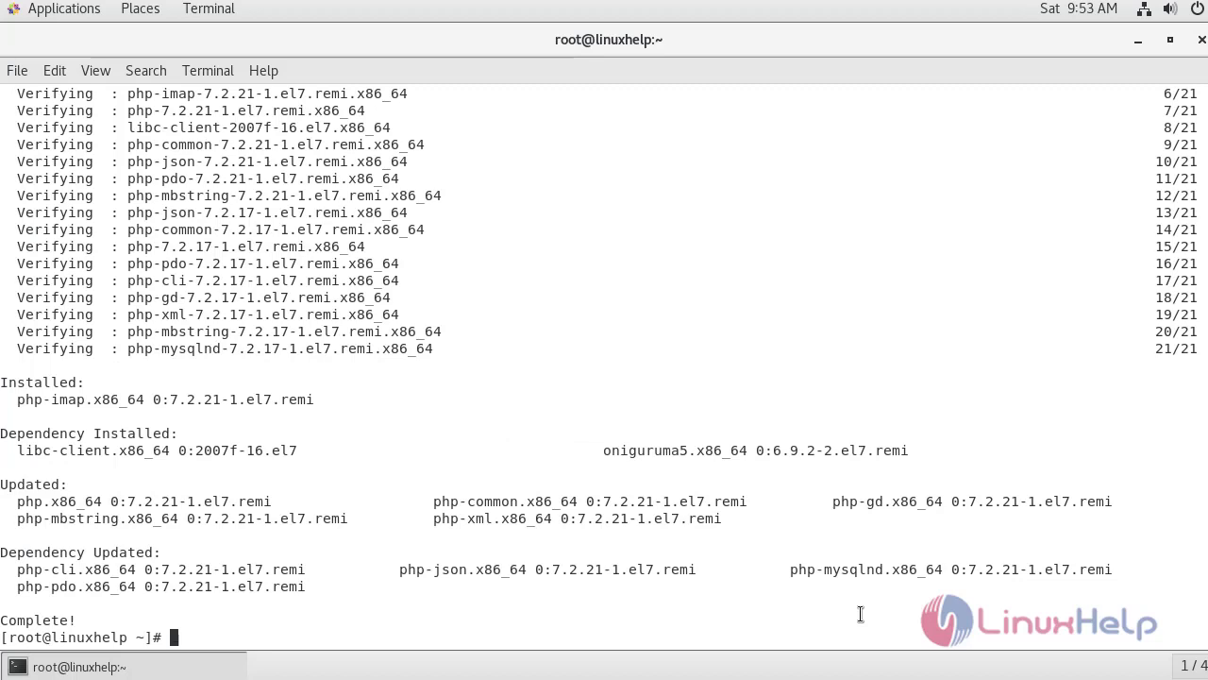
pyautogui.press('Return')
pyautogui.press('Return')
pyautogui.press('Return')
pyautogui.press('Return')
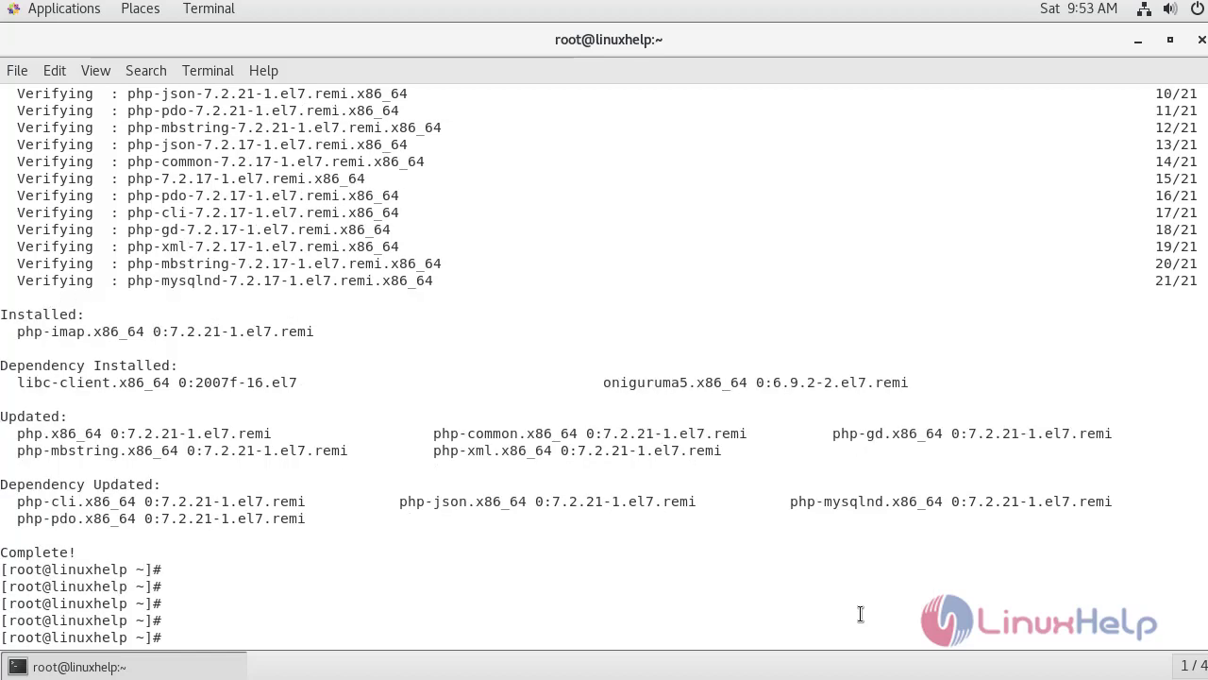
# Edit /etc/php.ini in vim so upload_max_filesize is 8M, then save and quit.
pyautogui.write('vim /etc/php.ini')
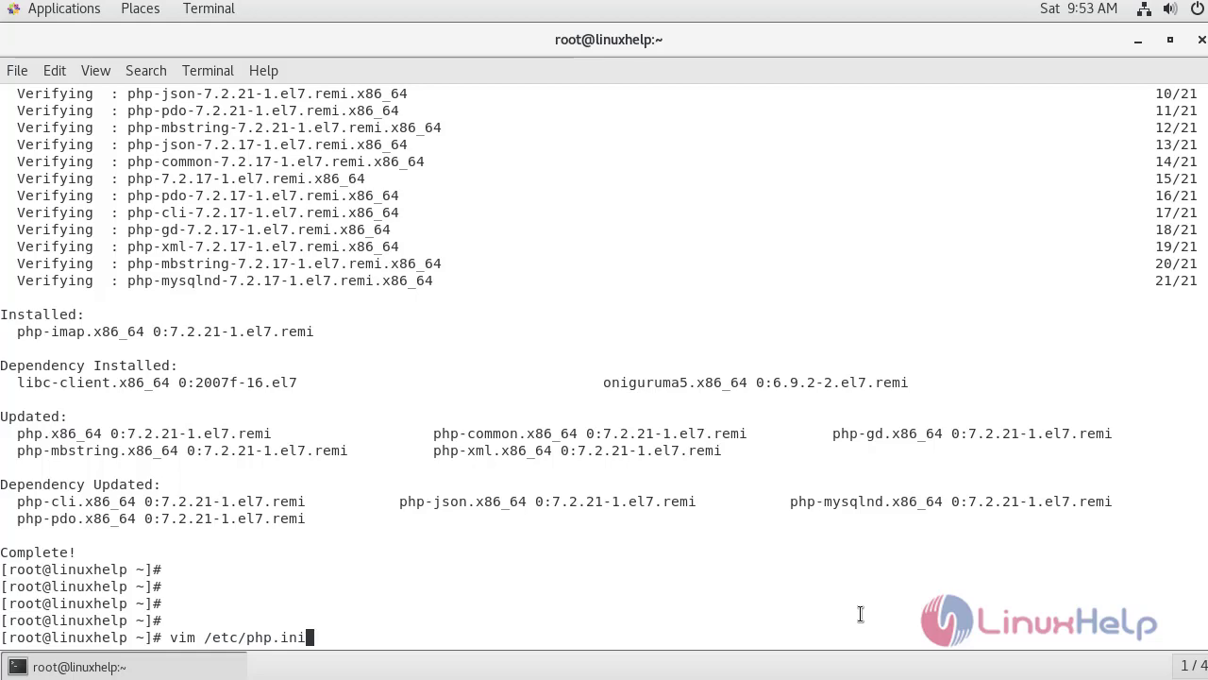
pyautogui.press('Return')
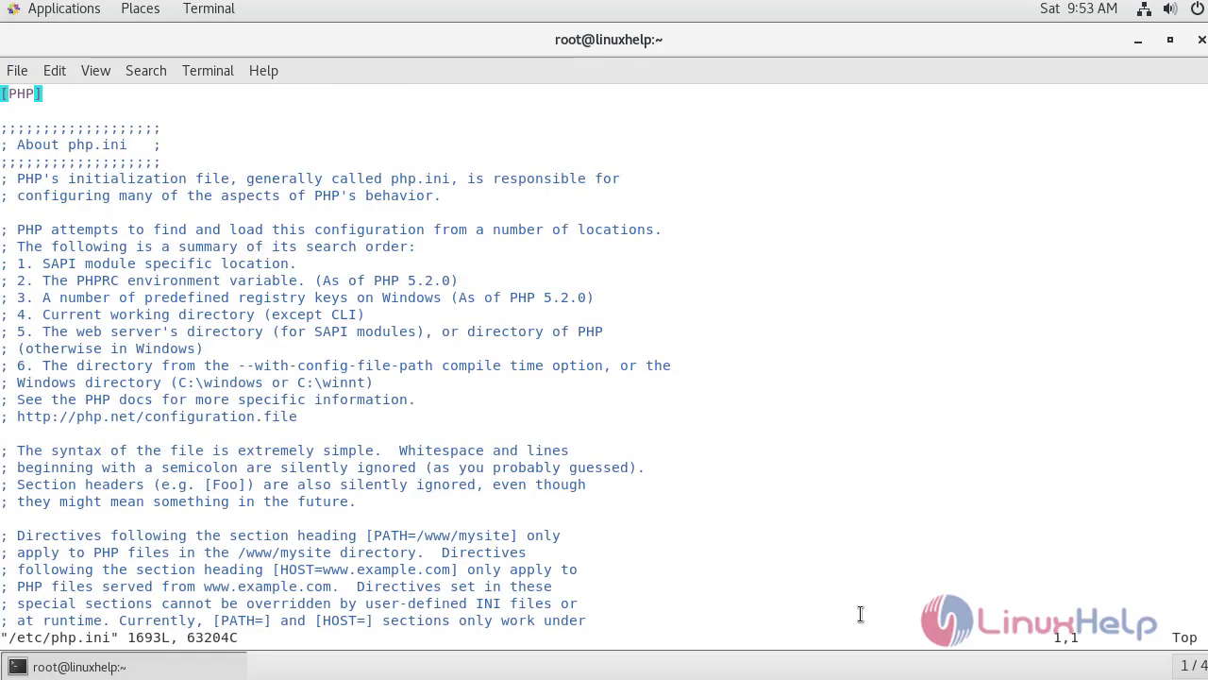
pyautogui.write('/up')
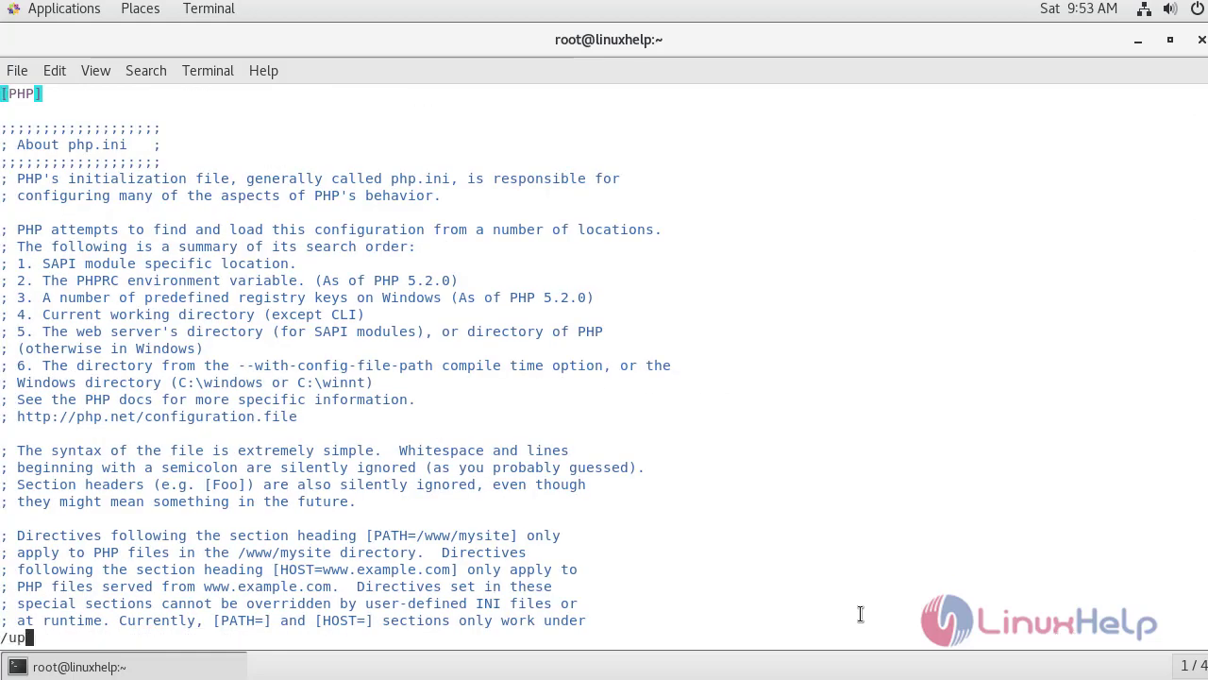
pyautogui.write('load_max')
pyautogui.press('Return')
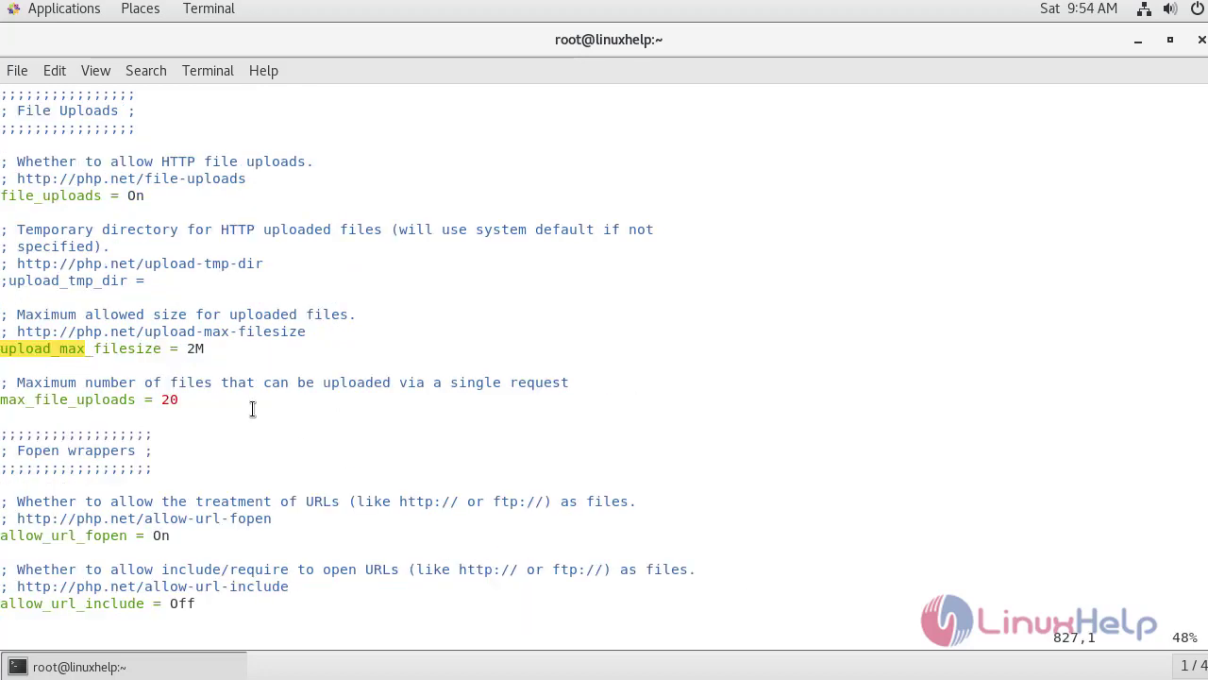
pyautogui.press('$')
pyautogui.press('i')
pyautogui.press('BackSpace')
pyautogui.write('8')
pyautogui.press('Escape')
pyautogui.write(':')
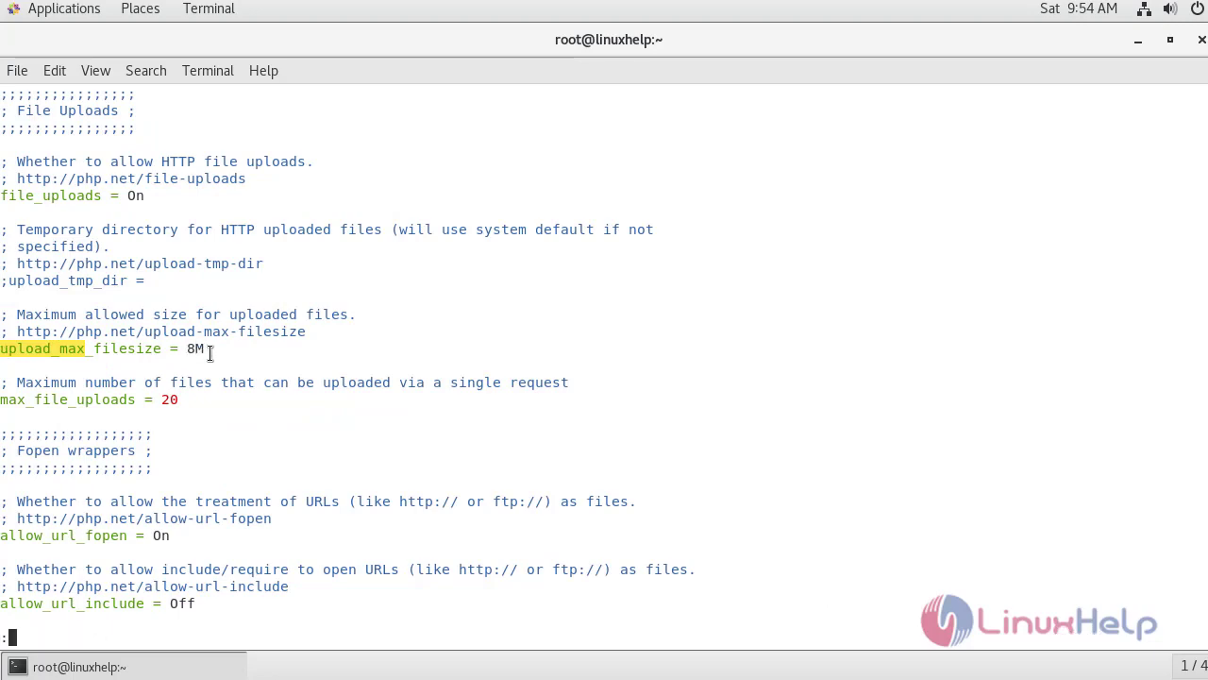
pyautogui.write('wq!')
pyautogui.press('Return')
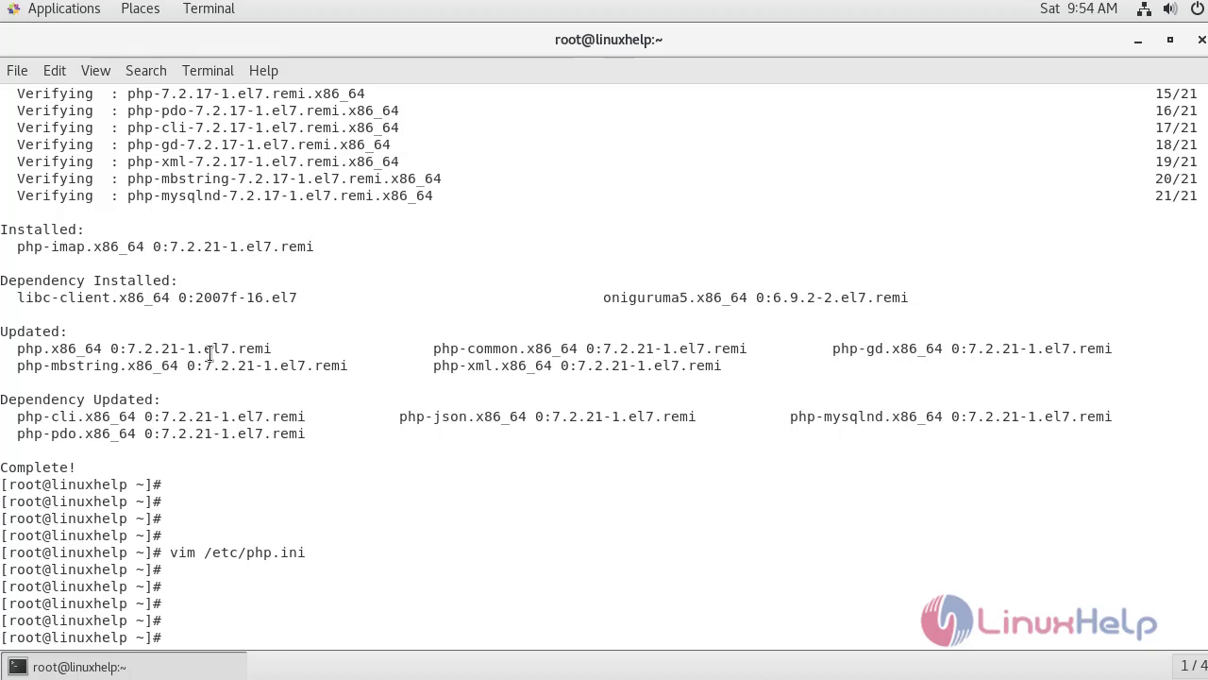
# Log in to MariaDB as root and create a database named suite.
pyautogui.write('mysql -u root -p')
pyautogui.press('Return')
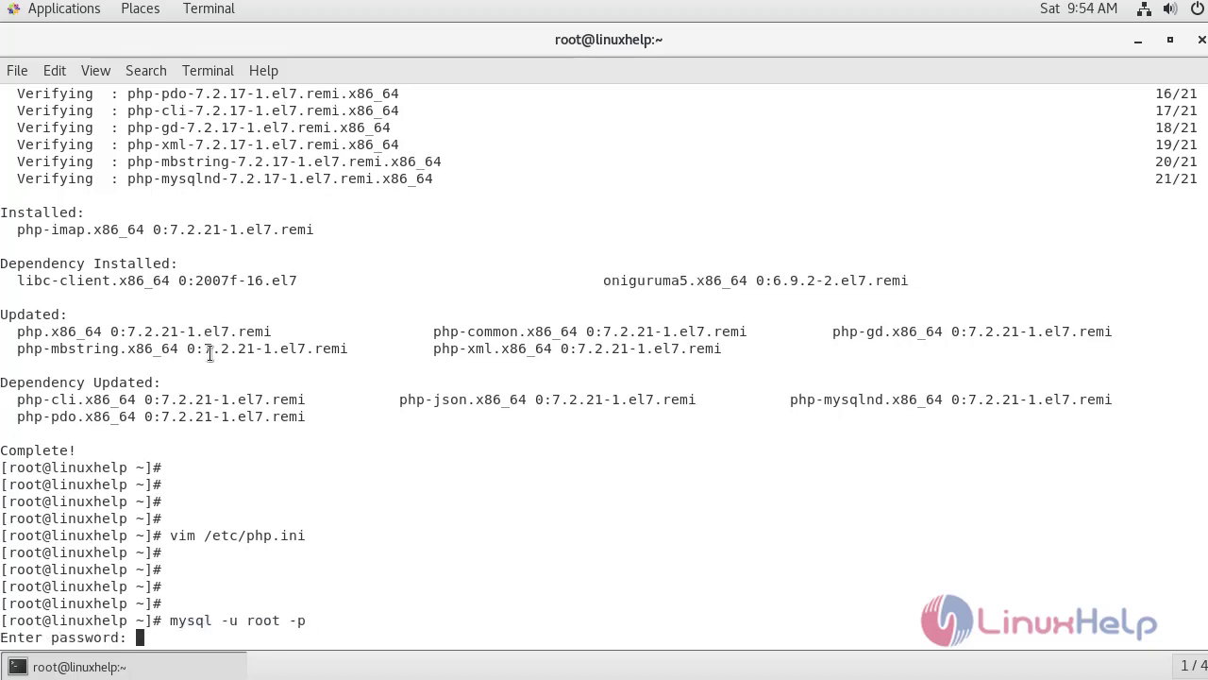
pyautogui.press('Return')
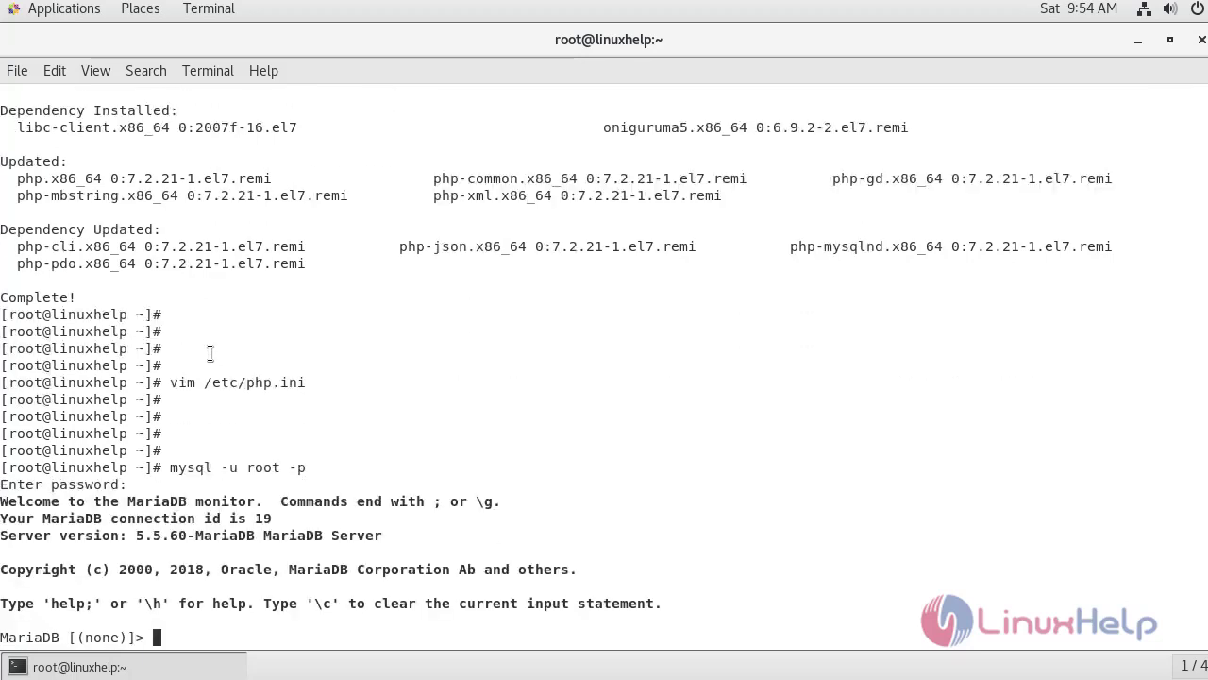
pyautogui.press('Return')
pyautogui.press('Return')
pyautogui.press('Return')
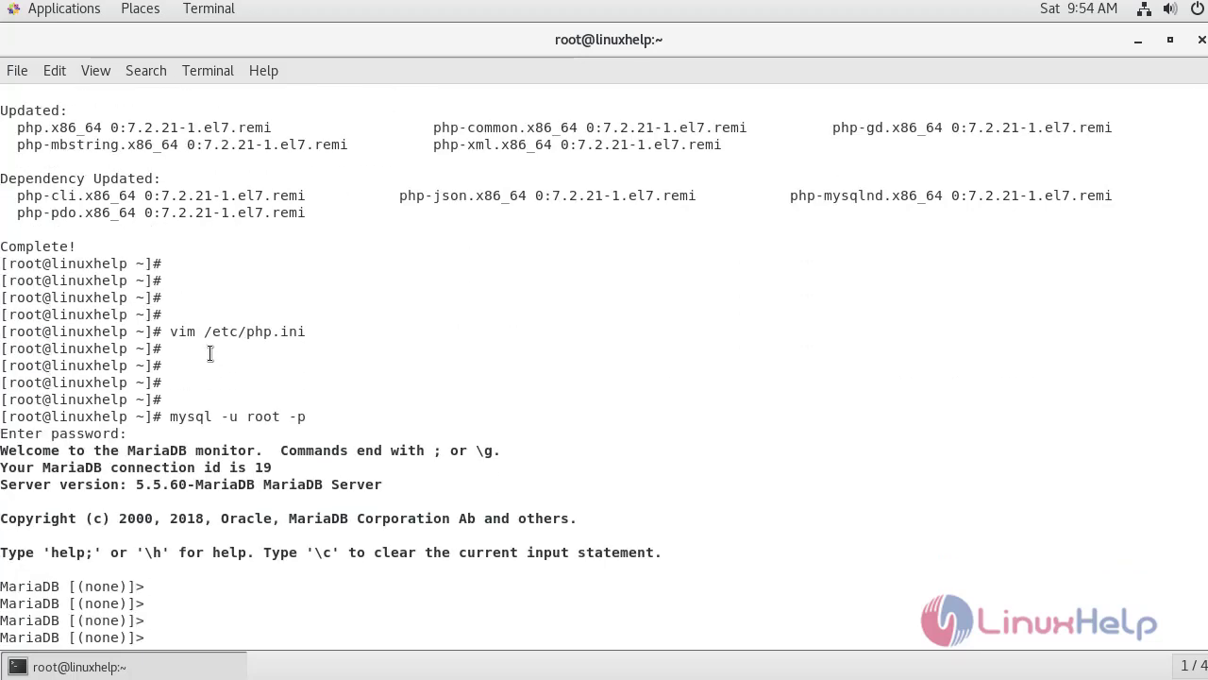
pyautogui.write('create database suite;')
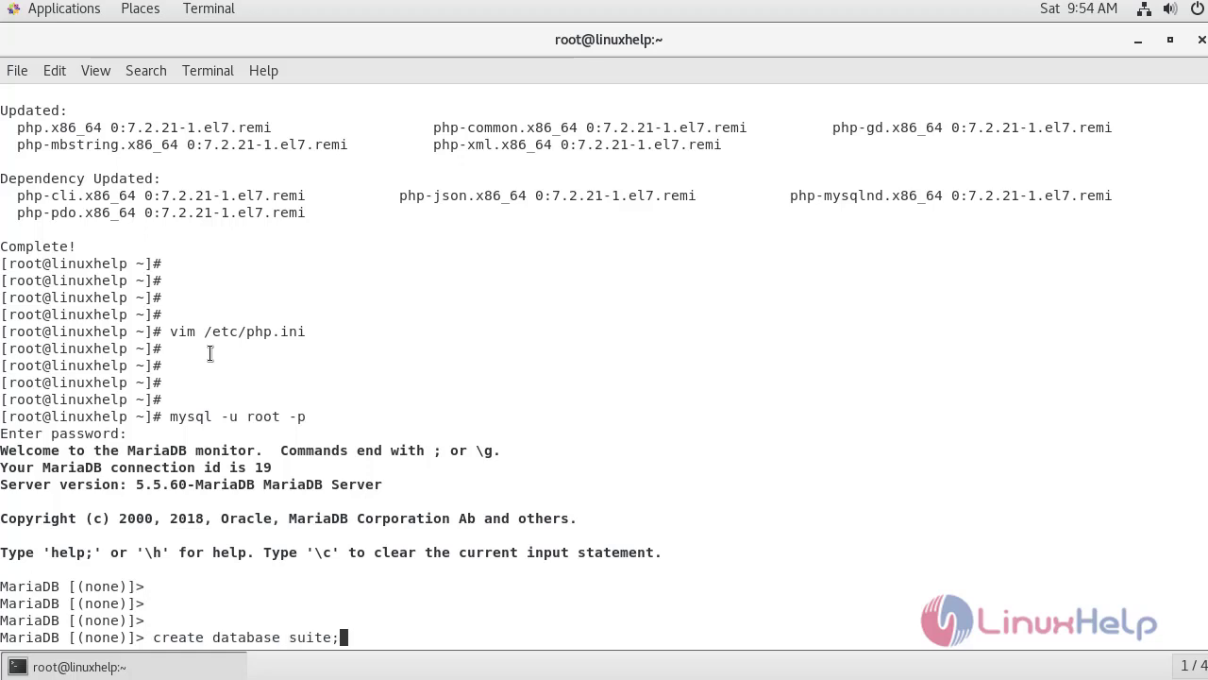
pyautogui.press('Return')
pyautogui.press('Return')
pyautogui.press('Return')
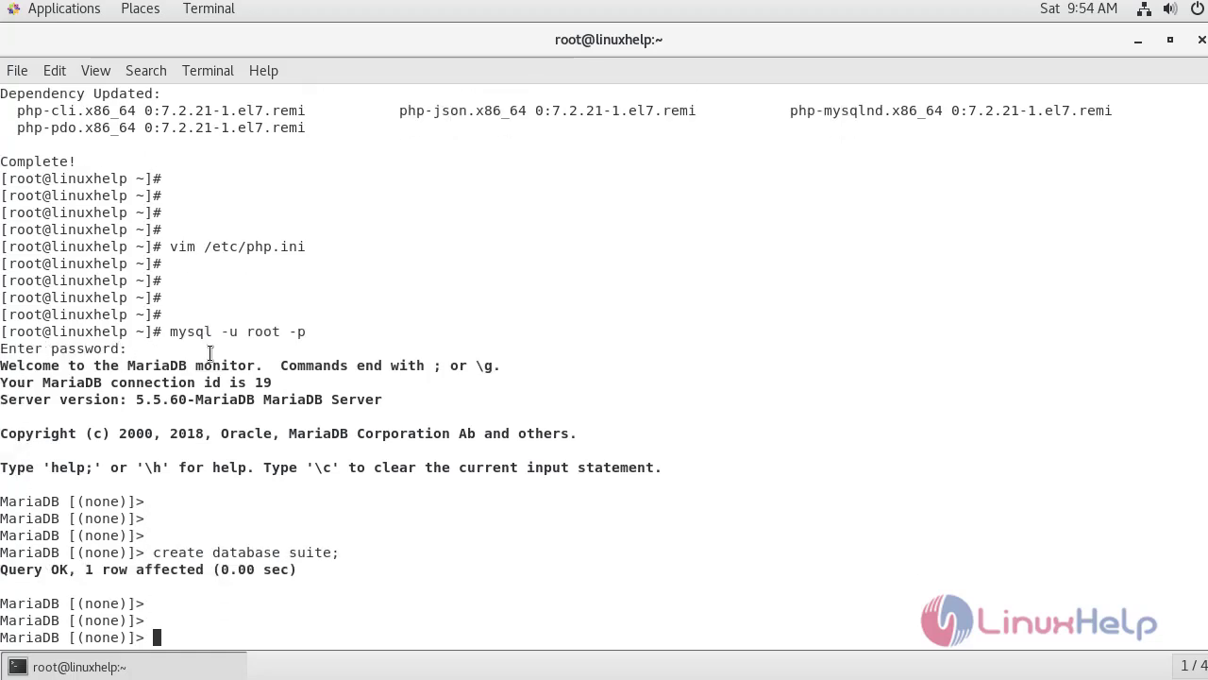
# Select the suite database and grant a local user all privileges on suite.*.
pyautogui.write('use suite;')
pyautogui.press('Return')
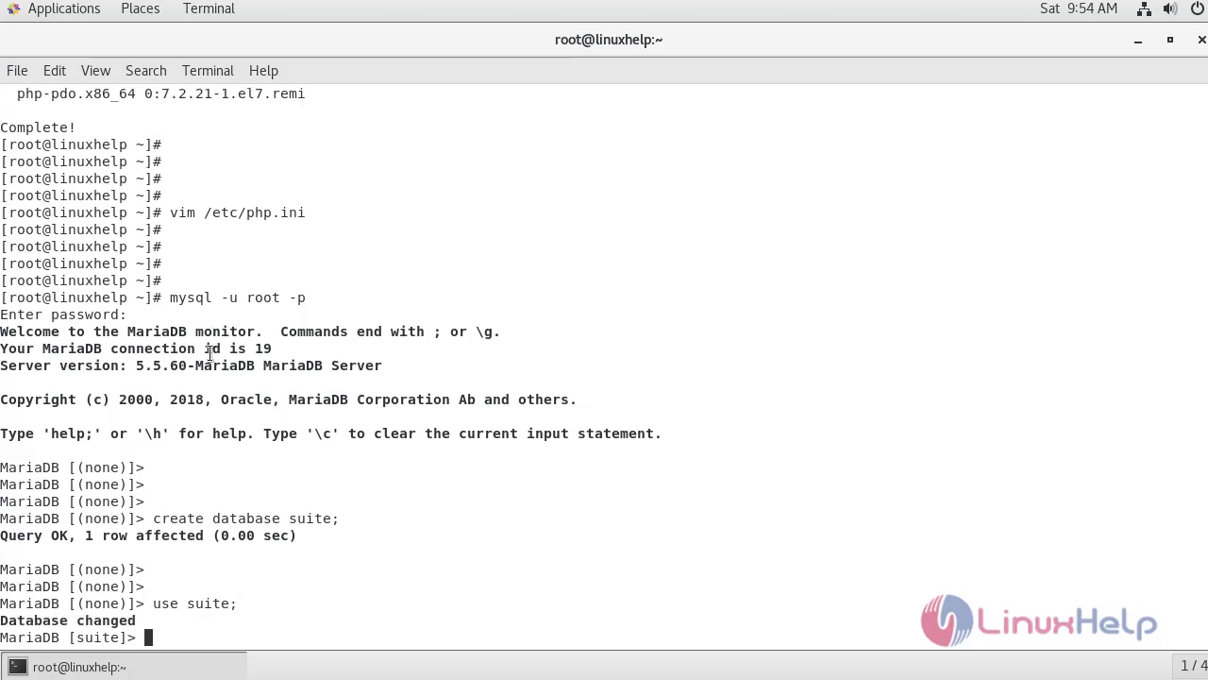
pyautogui.press('Return')
pyautogui.press('Return')
pyautogui.press('Return')
pyautogui.press('Return')
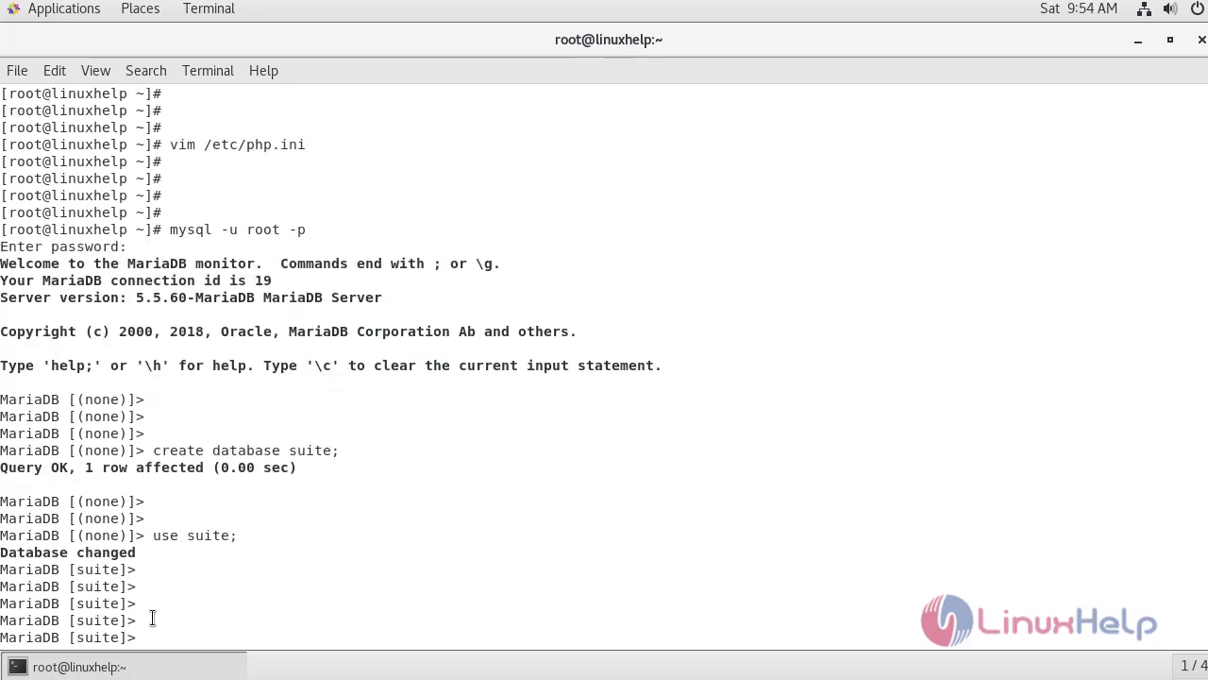
pyautogui.press('Return')
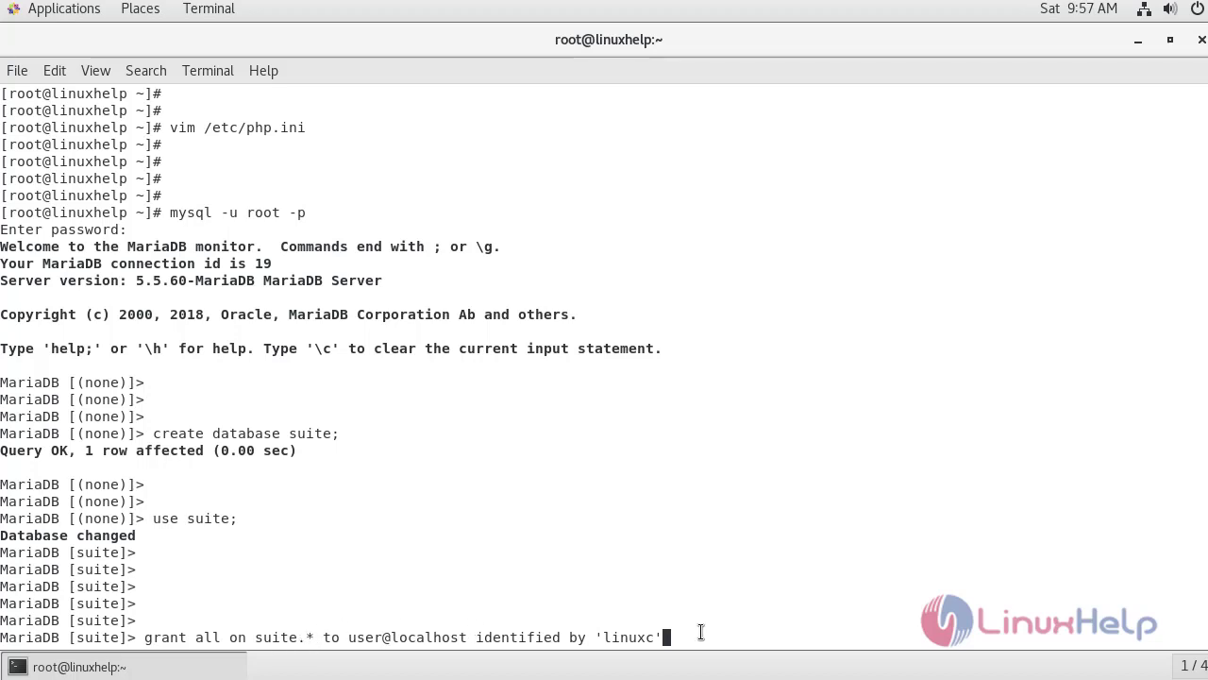
pyautogui.write(';')
pyautogui.press('Return')
pyautogui.press('Return')
pyautogui.press('Return')
pyautogui.press('Return')
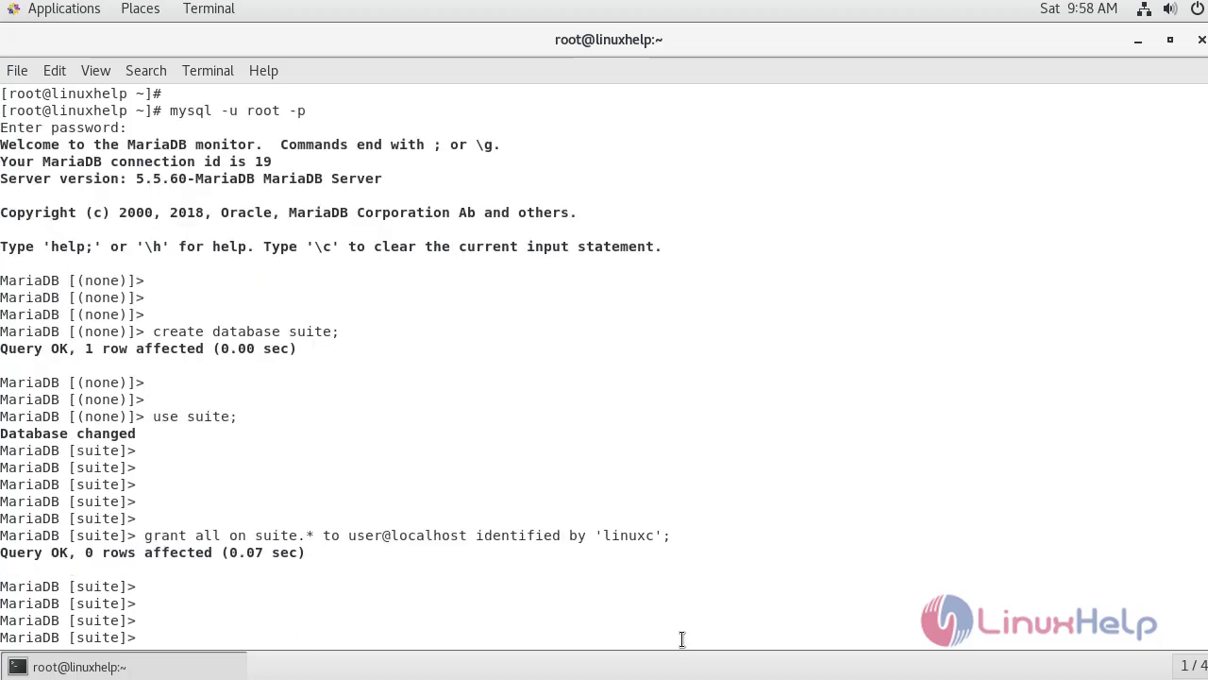
# Flush privileges and exit the MariaDB monitor.
pyautogui.write('flush privileges;')
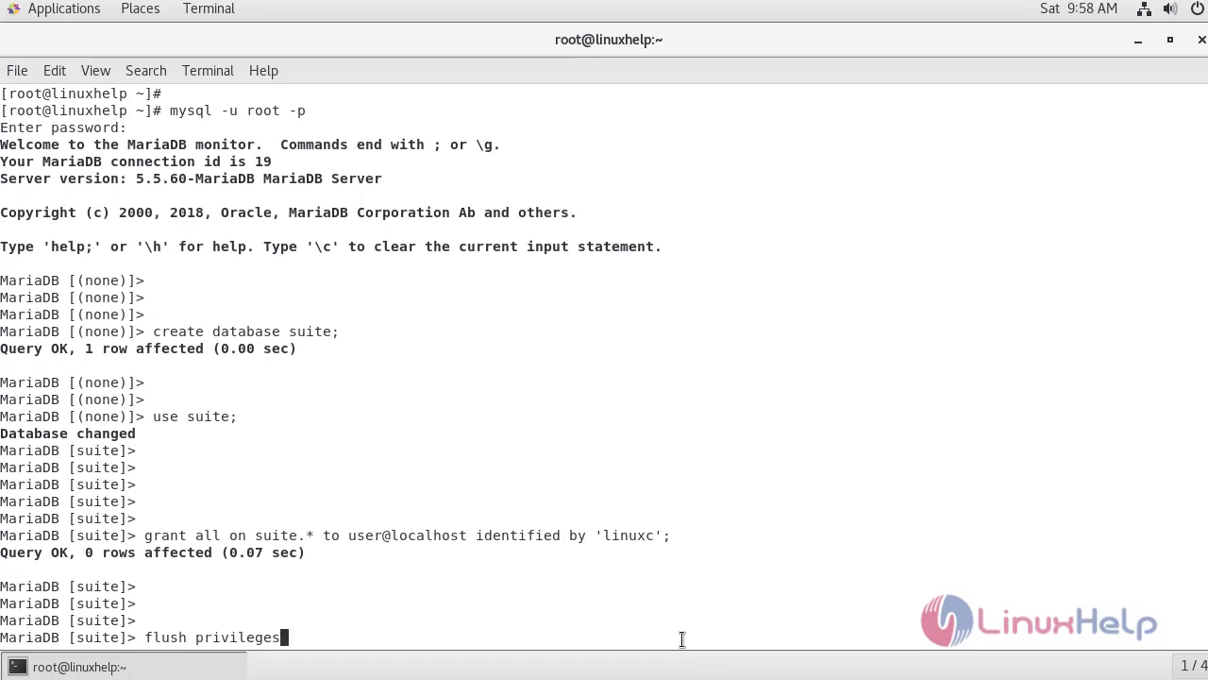
pyautogui.press('Return')
pyautogui.press('Return')
pyautogui.press('Return')
pyautogui.press('Return')
pyautogui.write('exit')
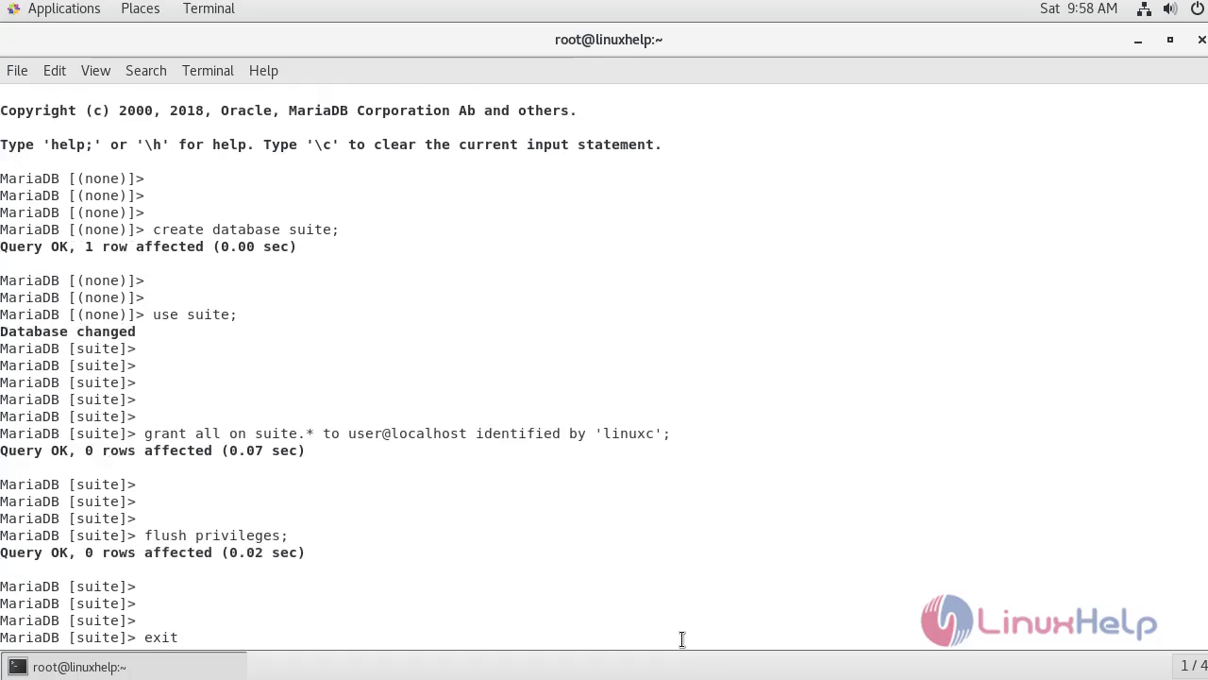
pyautogui.press('Return')
pyautogui.press('Return')
pyautogui.press('Return')
pyautogui.press('Return')
pyautogui.press('Return')
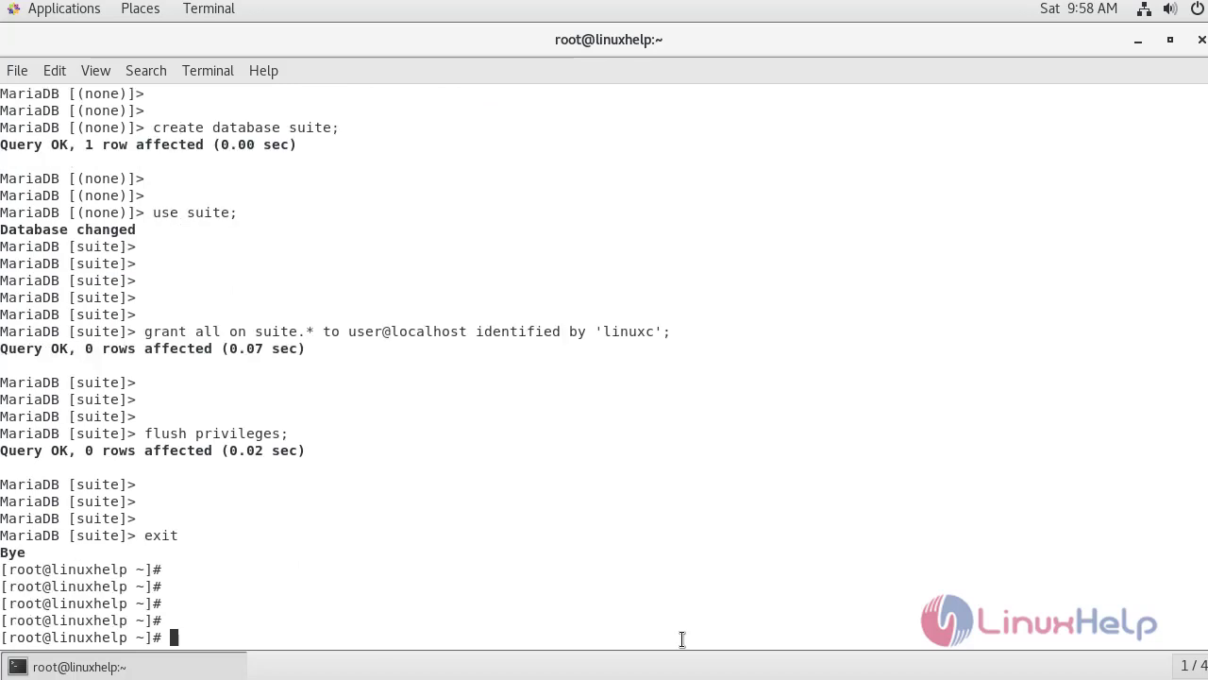
pyautogui.press('Return')
# From /var/www, start a wget download of the SuiteCRM-7.11.7.zip archive.
pyautogui.write('cd ')
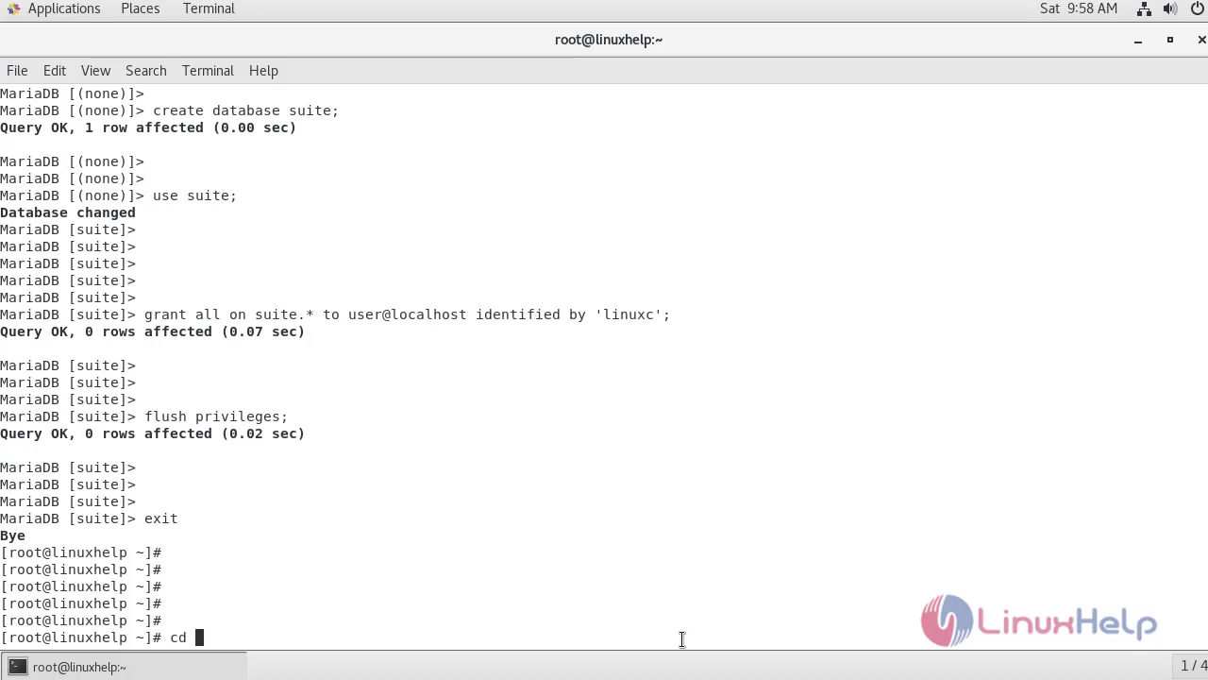
pyautogui.write('/var/www')
pyautogui.press('Return')
pyautogui.press('Return')
pyautogui.press('Return')
pyautogui.press('Return')
pyautogui.press('Return')
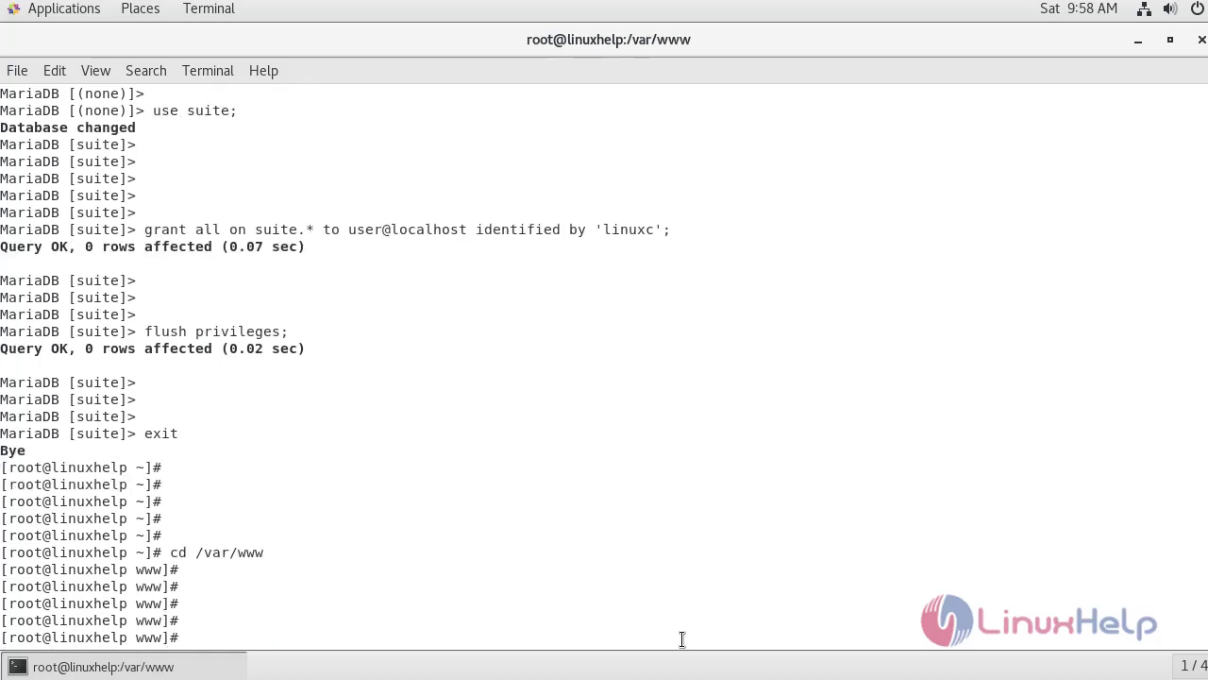
pyautogui.write('wget')
pyautogui.write('https://suitecrm.com/files/162/SuiteCRM-7.11/456/SuiteCRM-7.11.7.zip')
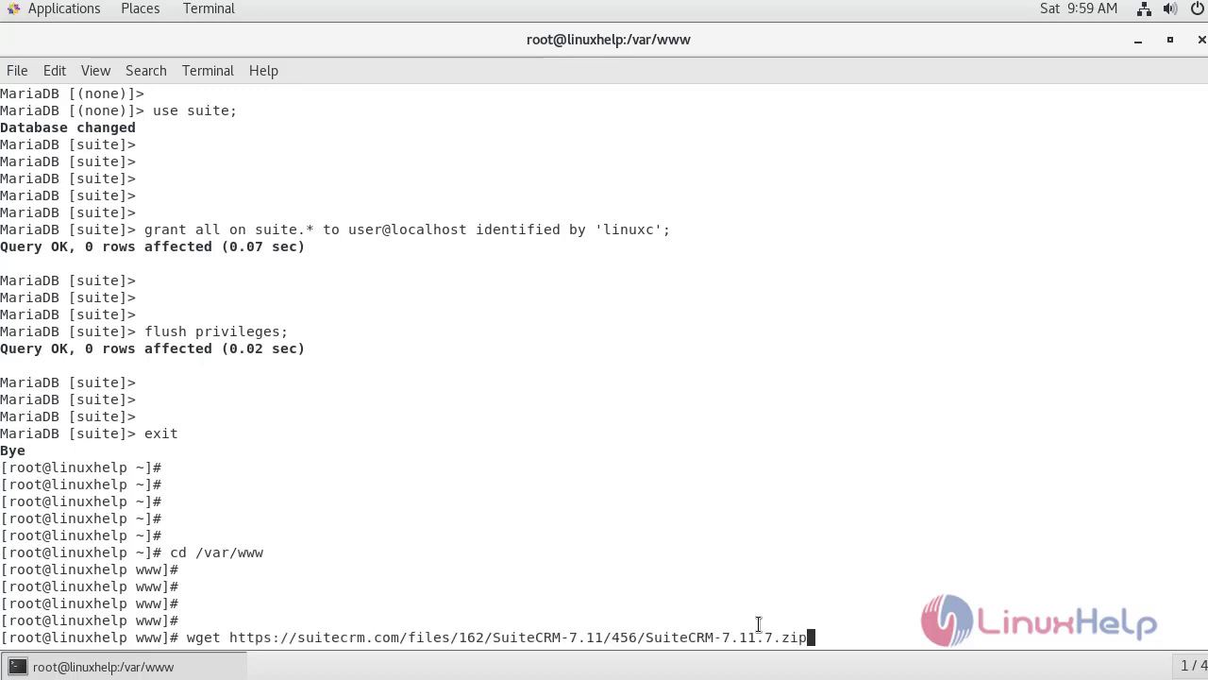
pyautogui.press('Return')
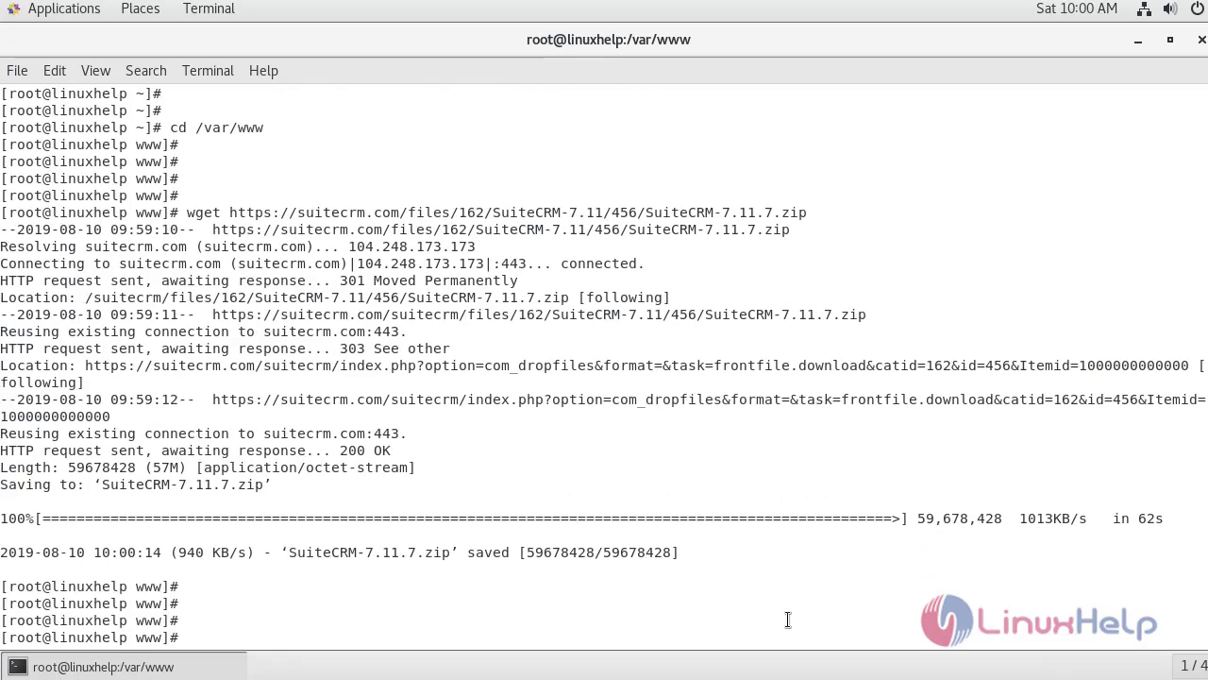
# Unzip SuiteCRM-7.11.7.zip in /var/www and list the extracted folder.
pyautogui.write('ls')
pyautogui.press('Return')
pyautogui.press('Return')
pyautogui.press('Return')
pyautogui.press('Return')
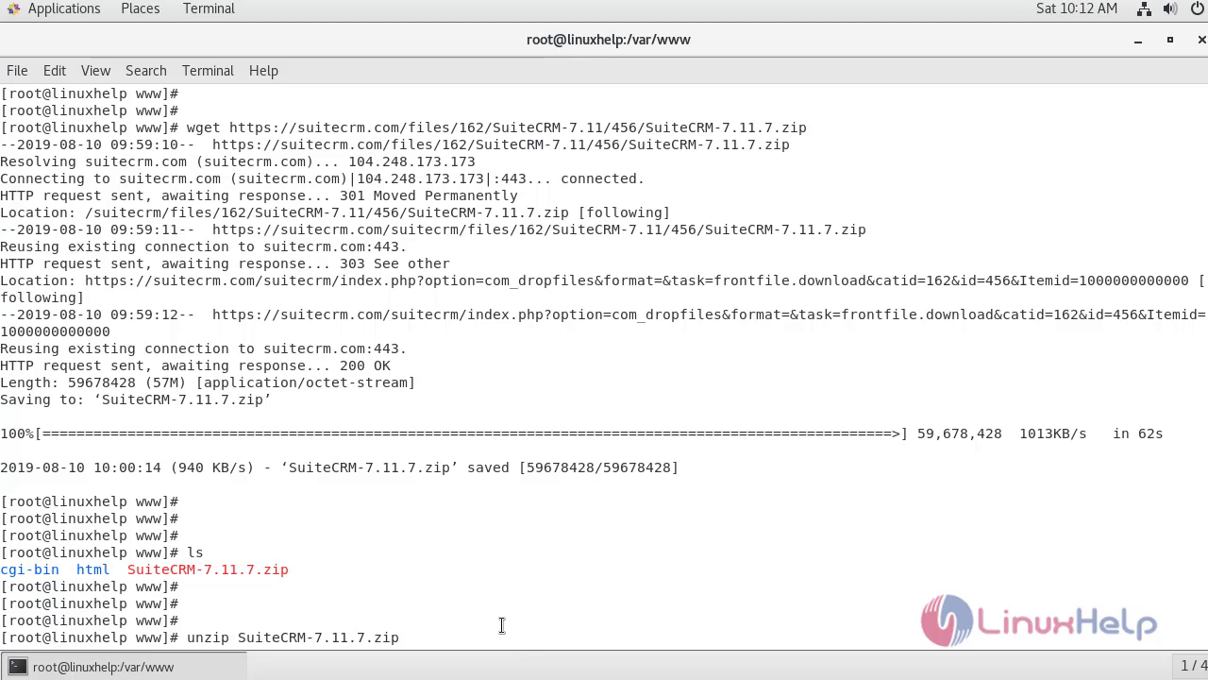
pyautogui.press('Return')
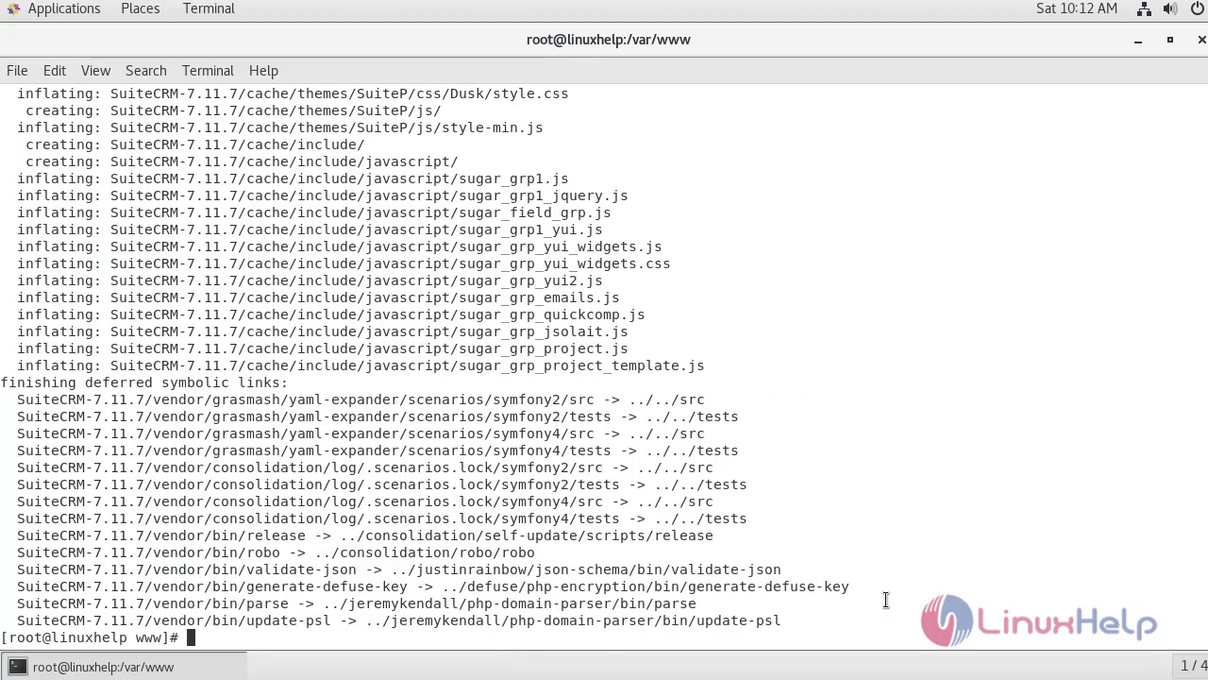
pyautogui.press('Return')
pyautogui.press('Return')
pyautogui.press('Return')
pyautogui.write('ls')
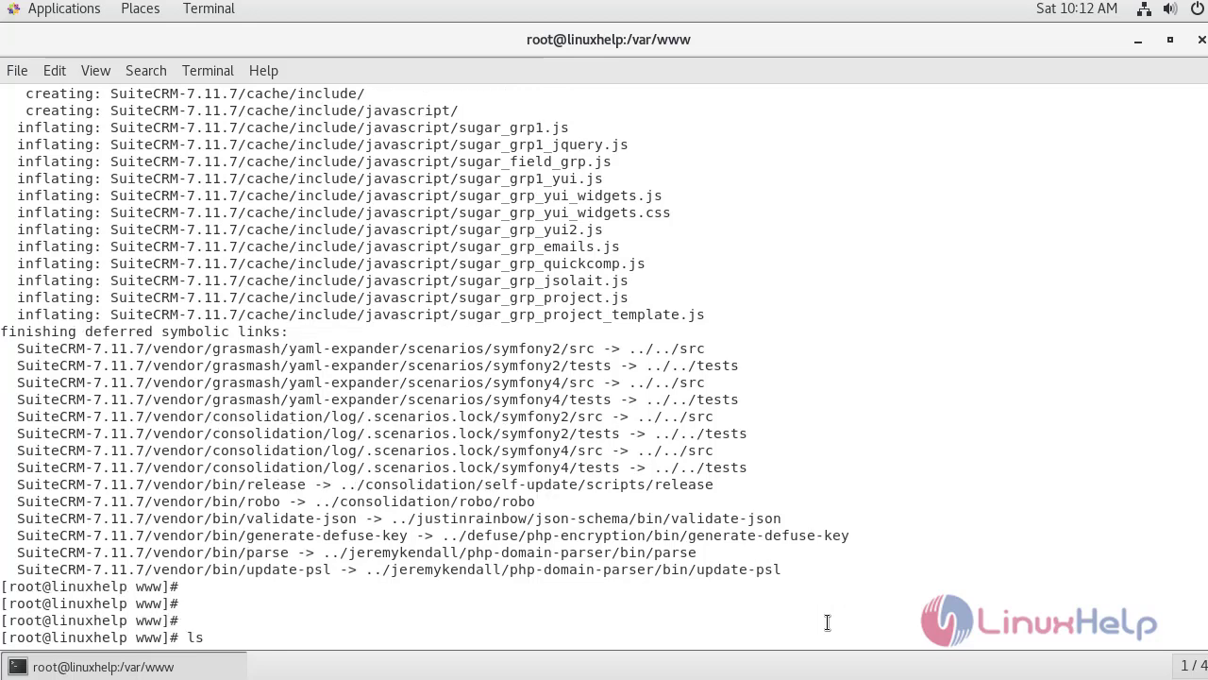
pyautogui.press('Return')
pyautogui.press('Return')
pyautogui.press('Return')
pyautogui.press('Return')
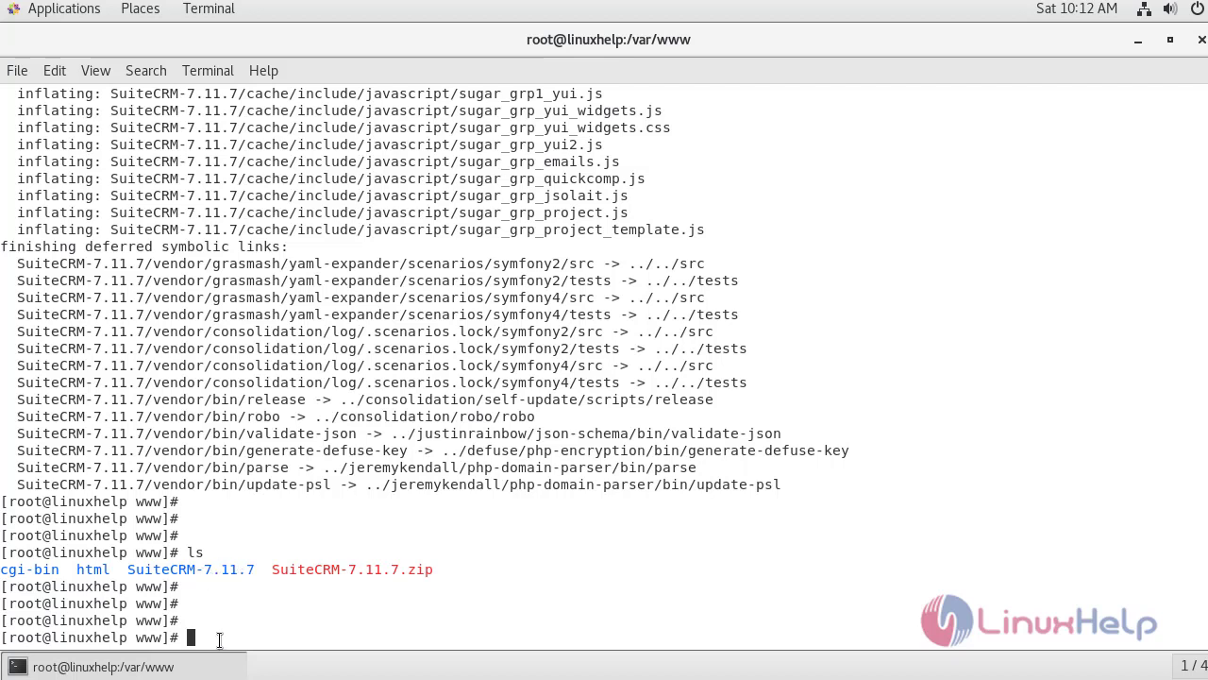
# Rename the SuiteCRM-7.11.7 folder to suite, enter it and clear the screen.
pyautogui.write('mv S')
pyautogui.press('Tab')
pyautogui.write('suite')
pyautogui.press('Return')
pyautogui.press('Return')
pyautogui.press('Return')
pyautogui.press('Return')
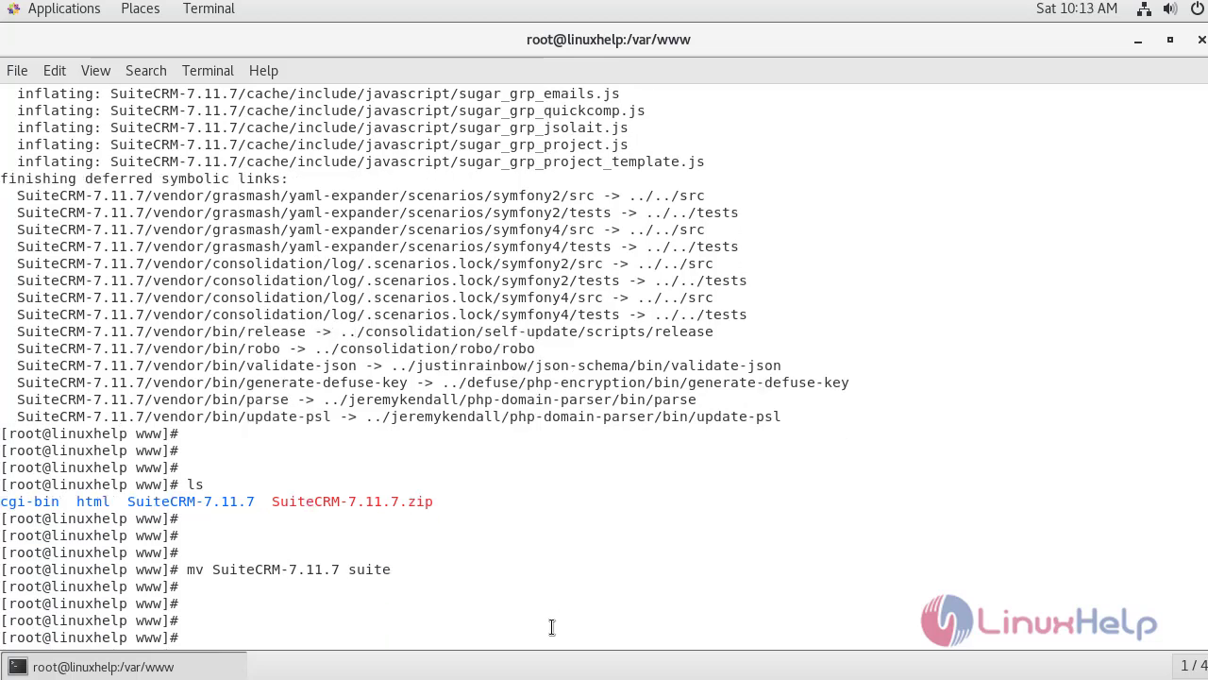
pyautogui.write('cd s')
pyautogui.press('Tab')
pyautogui.press('Return')
pyautogui.hotkey('ctrl', 'l')
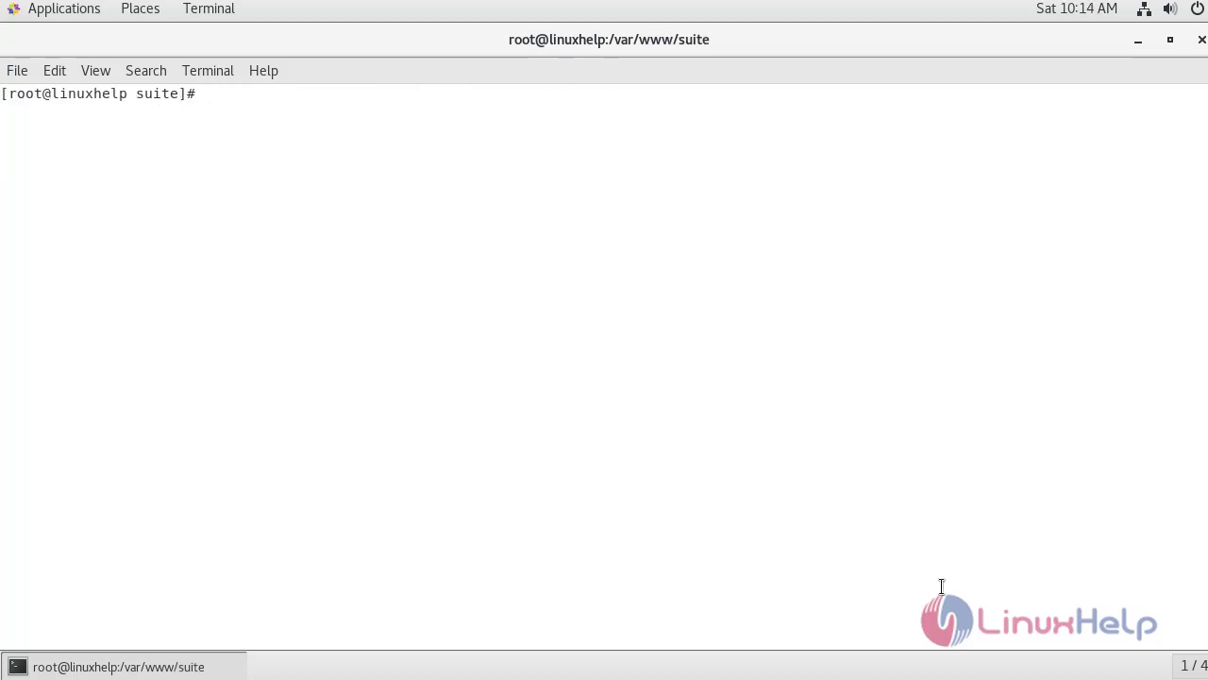
# Recursively make apache the owner of the suite files and set 775 permissions.
pyautogui.write('chown -R apache. ./')
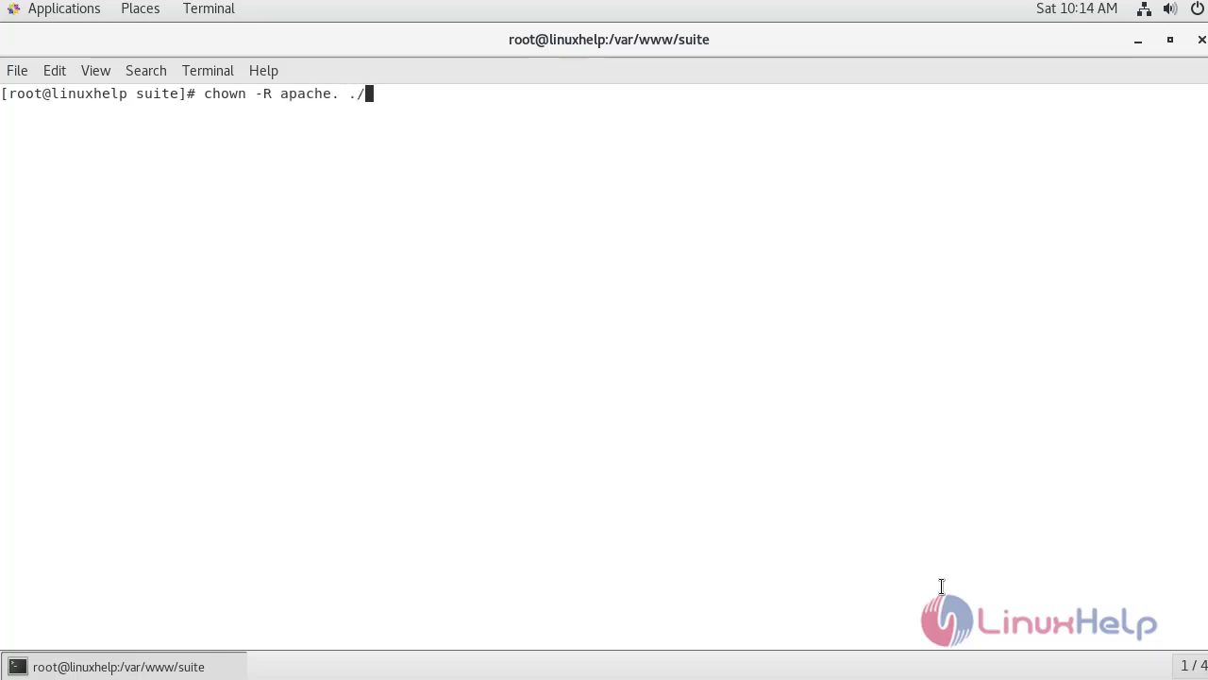
pyautogui.press('Return')
pyautogui.press('Return')
pyautogui.press('Return')
pyautogui.press('Return')
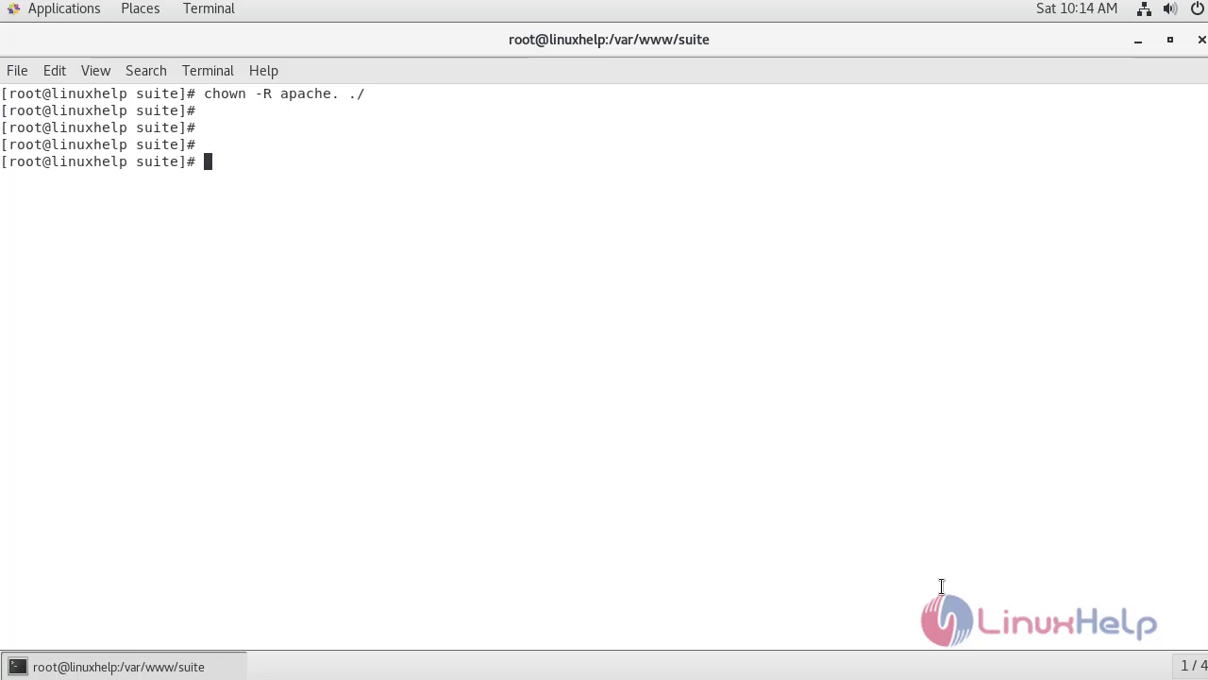
pyautogui.write('chmod -R 775 ./')
pyautogui.press('Return')
pyautogui.press('Return')
pyautogui.press('Return')
pyautogui.press('Return')
pyautogui.press('Return')
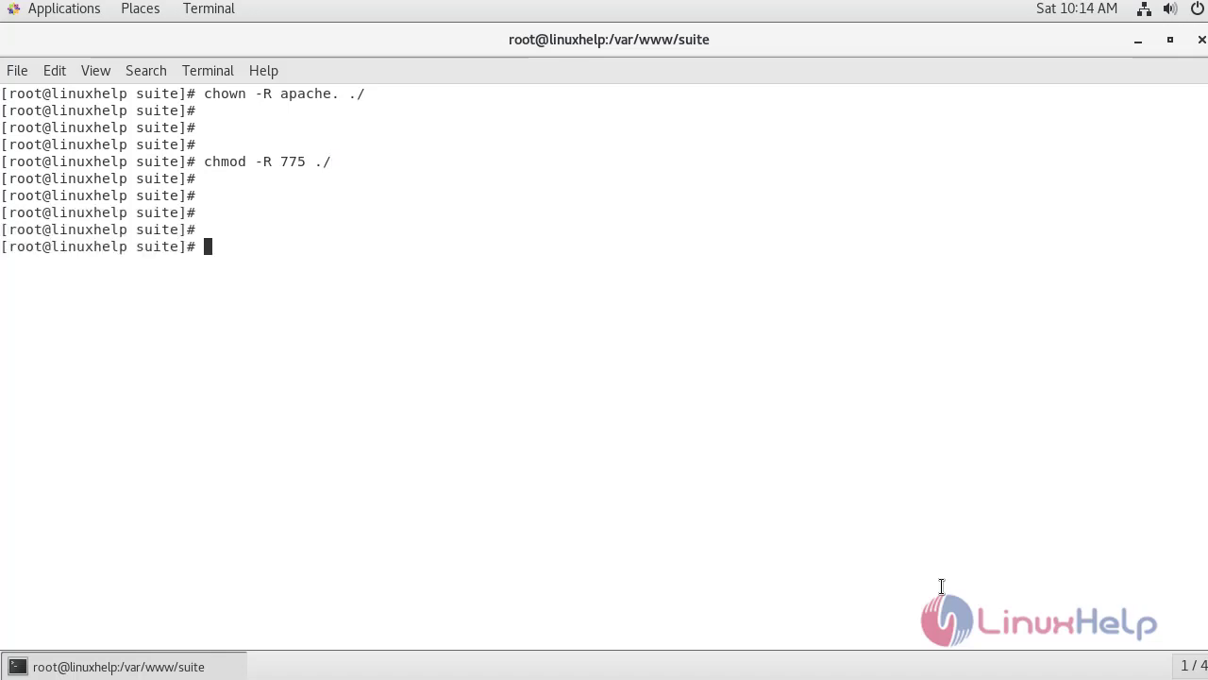
# Show a detailed listing of the suite files, then move to /etc/httpd/conf.d.
pyautogui.write('ls -la')
pyautogui.press('Return')
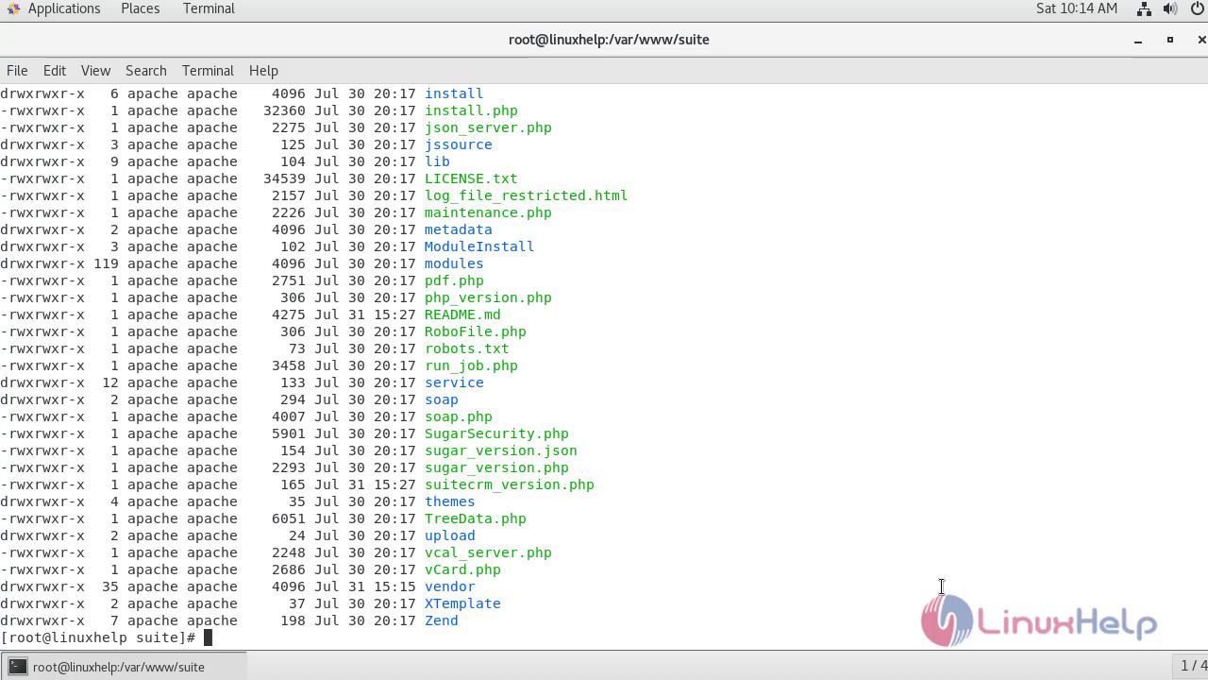
pyautogui.press('Return')
pyautogui.press('Return')
pyautogui.press('Return')
pyautogui.press('Return')
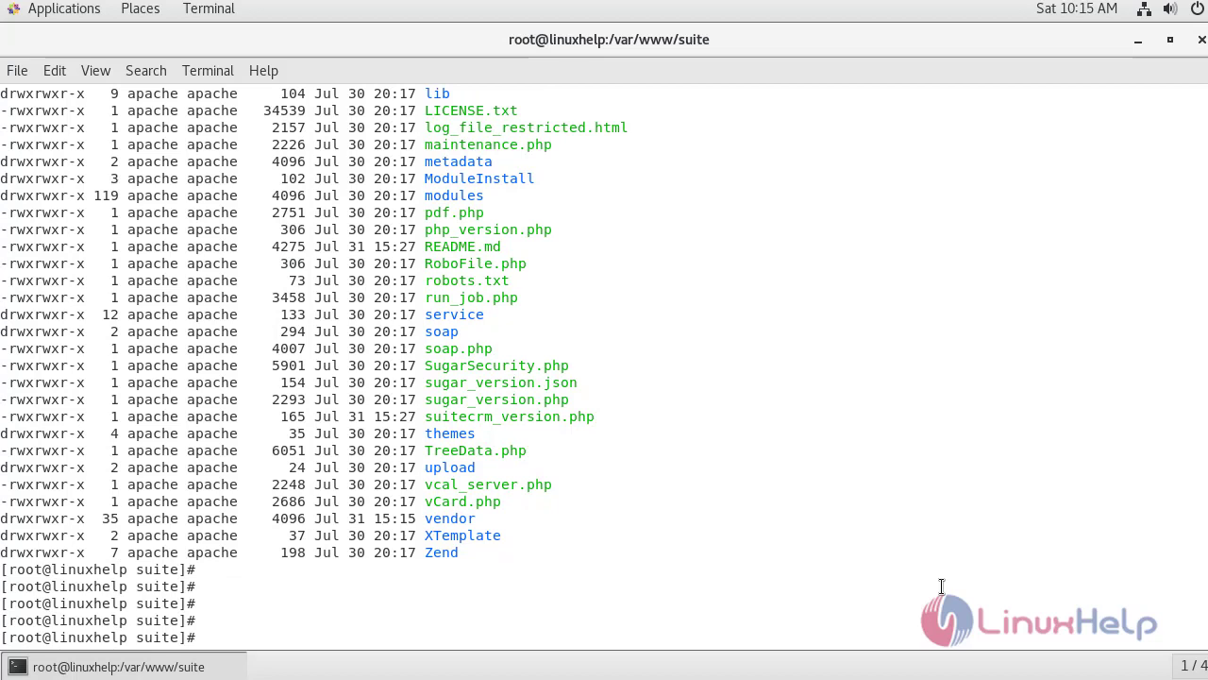
pyautogui.write('cd /etc/httpd/conf.d')
pyautogui.press('Return')
pyautogui.press('Return')
pyautogui.press('Return')
pyautogui.press('Return')
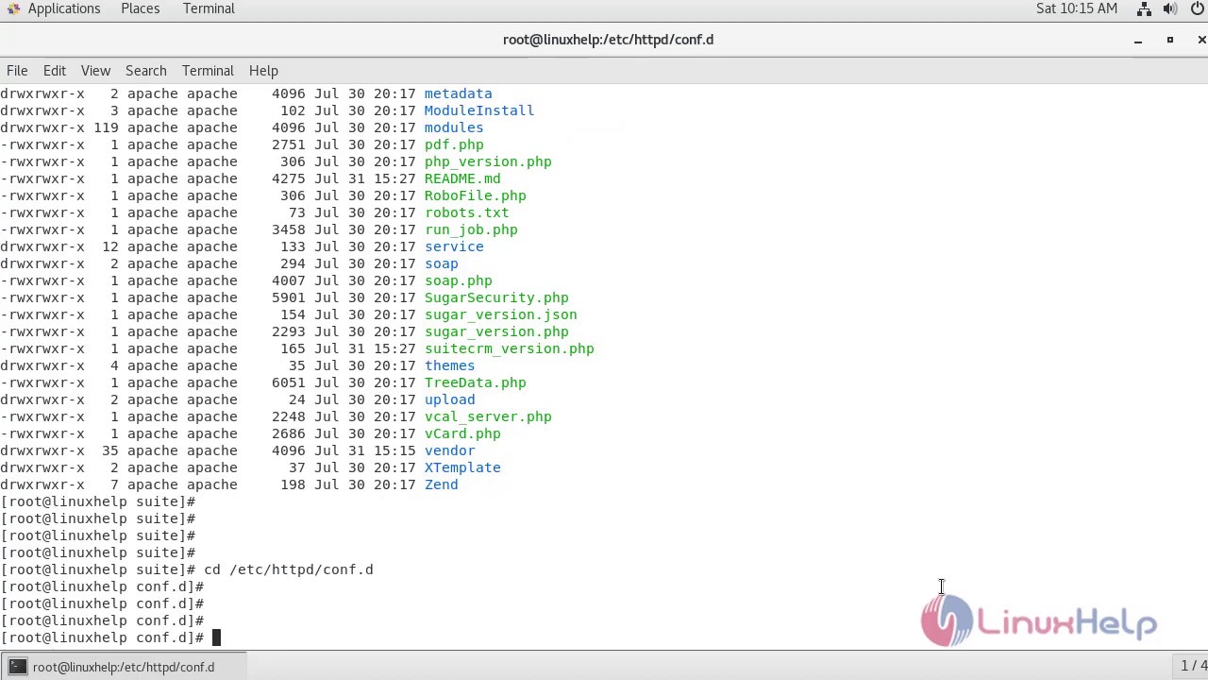
pyautogui.write('vim suite.conf')
pyautogui.press('Return')
pyautogui.press('i')
pyautogui.write('<VirtualHost *:80> servername www.linuxhelp1.com documentroot /var/www/suite/  <directory /var/www/suite/> allowoverride all Allow from all </directory> </virtualhost>')
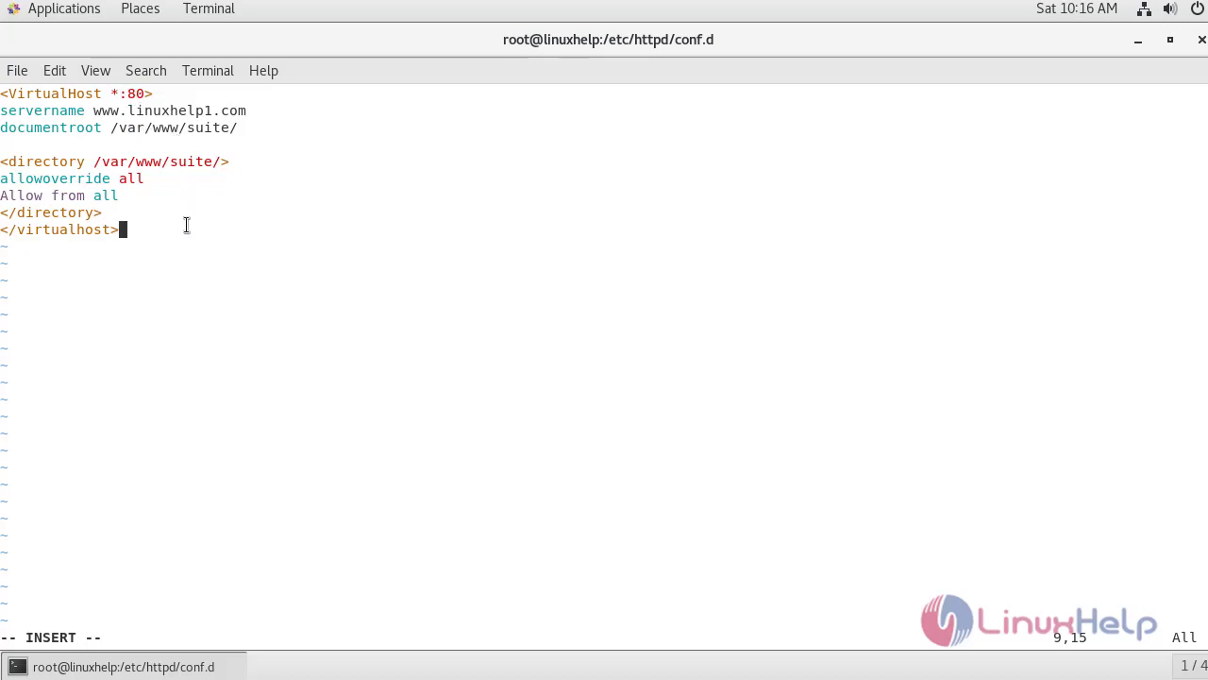
pyautogui.press('Escape')
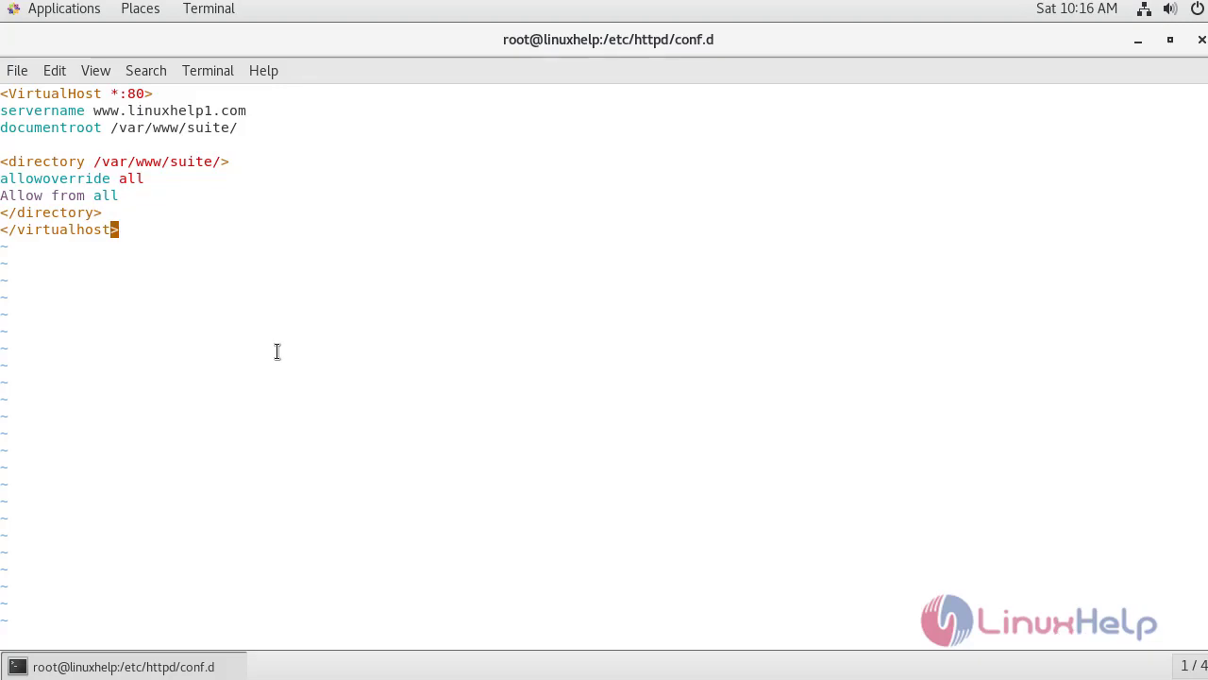
pyautogui.write(':wq!')
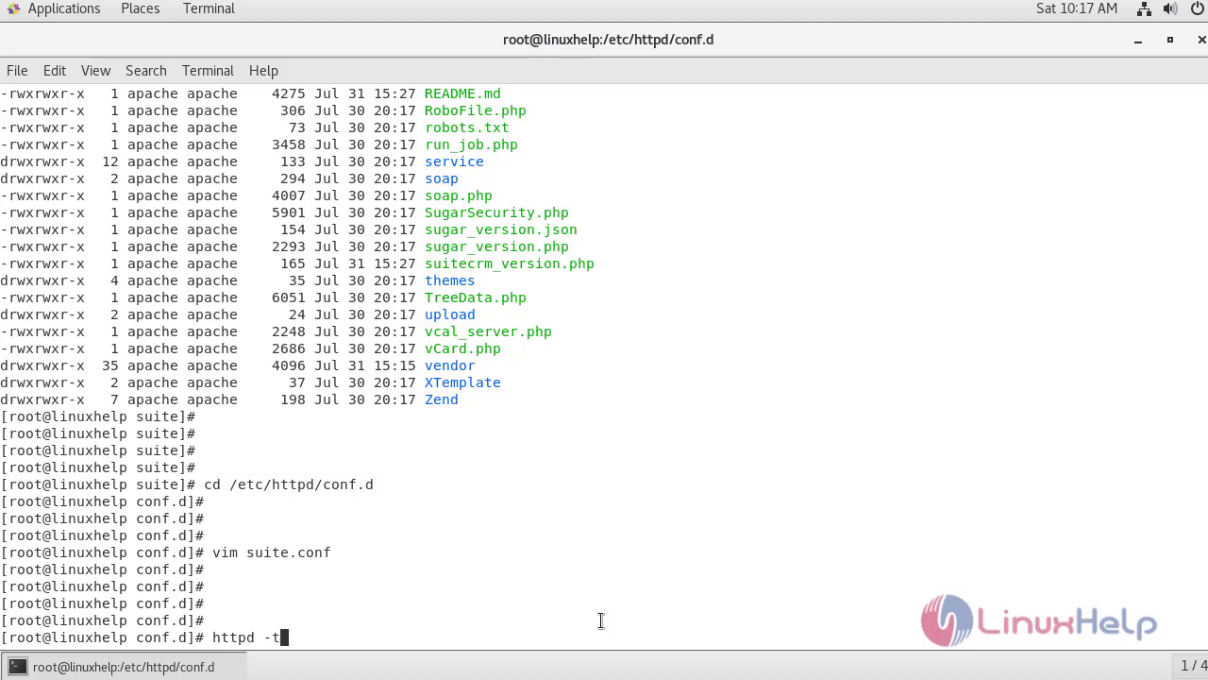
pyautogui.press('Return')
pyautogui.press('Return')
pyautogui.press('Return')
pyautogui.press('Return')
pyautogui.press('Return')
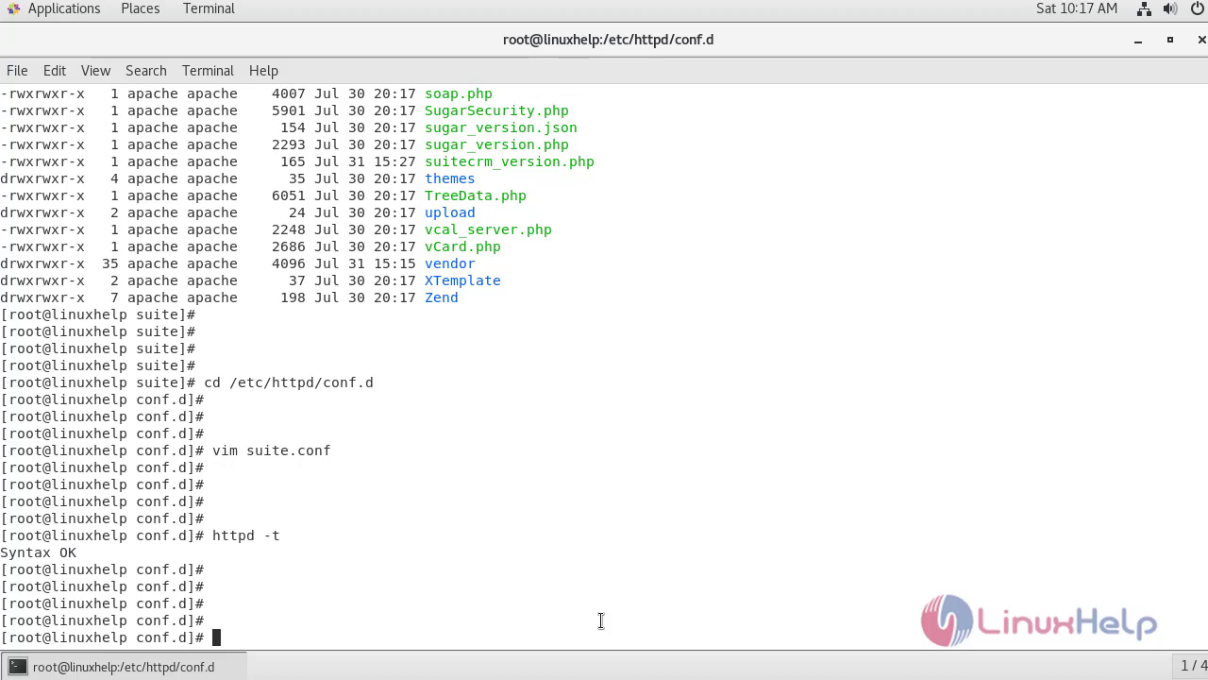
pyautogui.write('systemctl restart httpd')
pyautogui.press('Return')
pyautogui.press('Return')
pyautogui.press('Return')
pyautogui.press('Return')
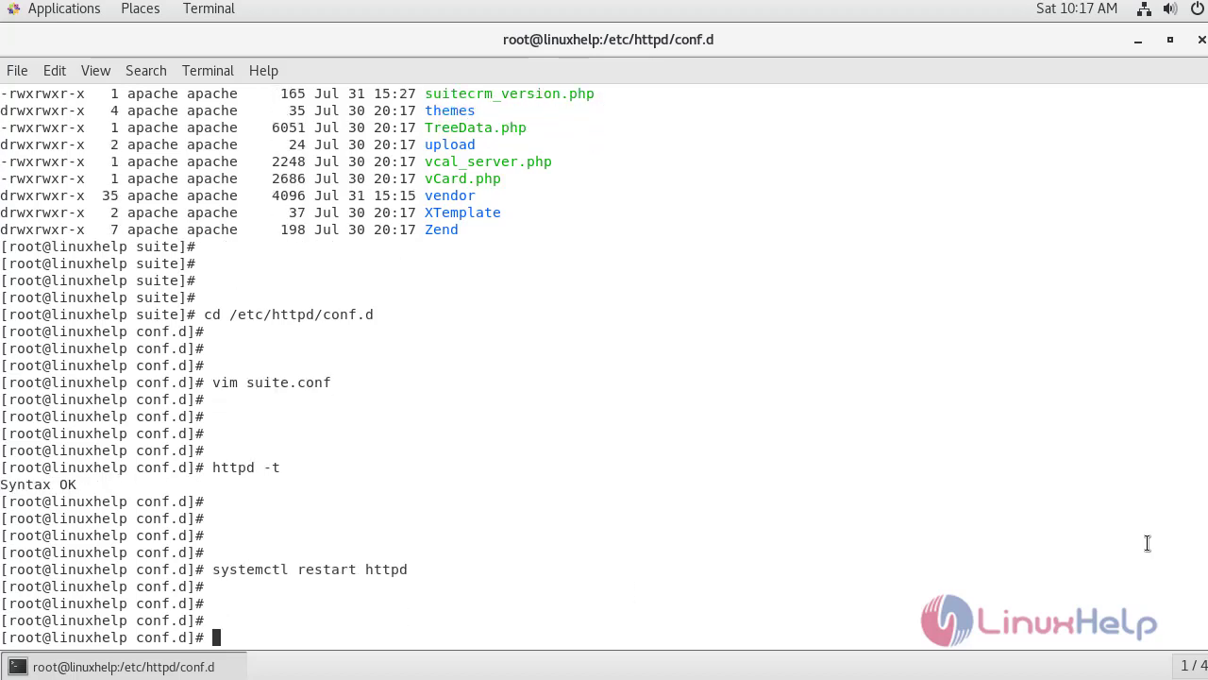
pyautogui.click(37, 10)
pyautogui.click(274, 73)
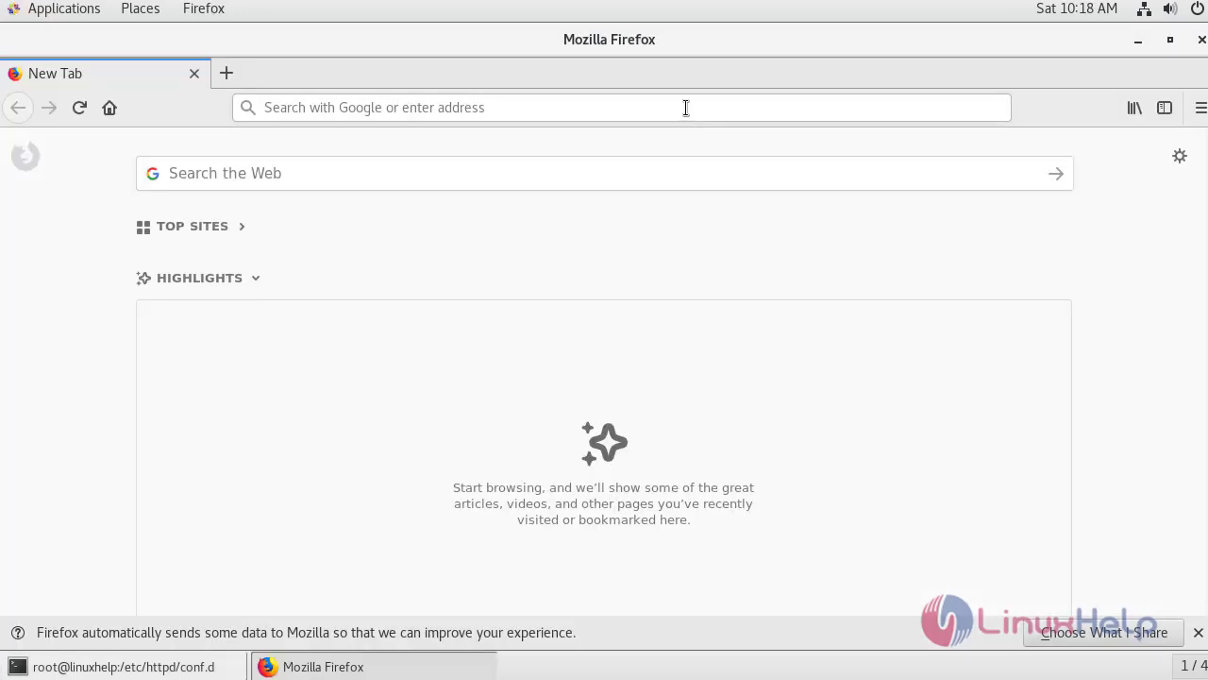
pyautogui.click(686, 107)
pyautogui.write('www.linuxhelp1.com')
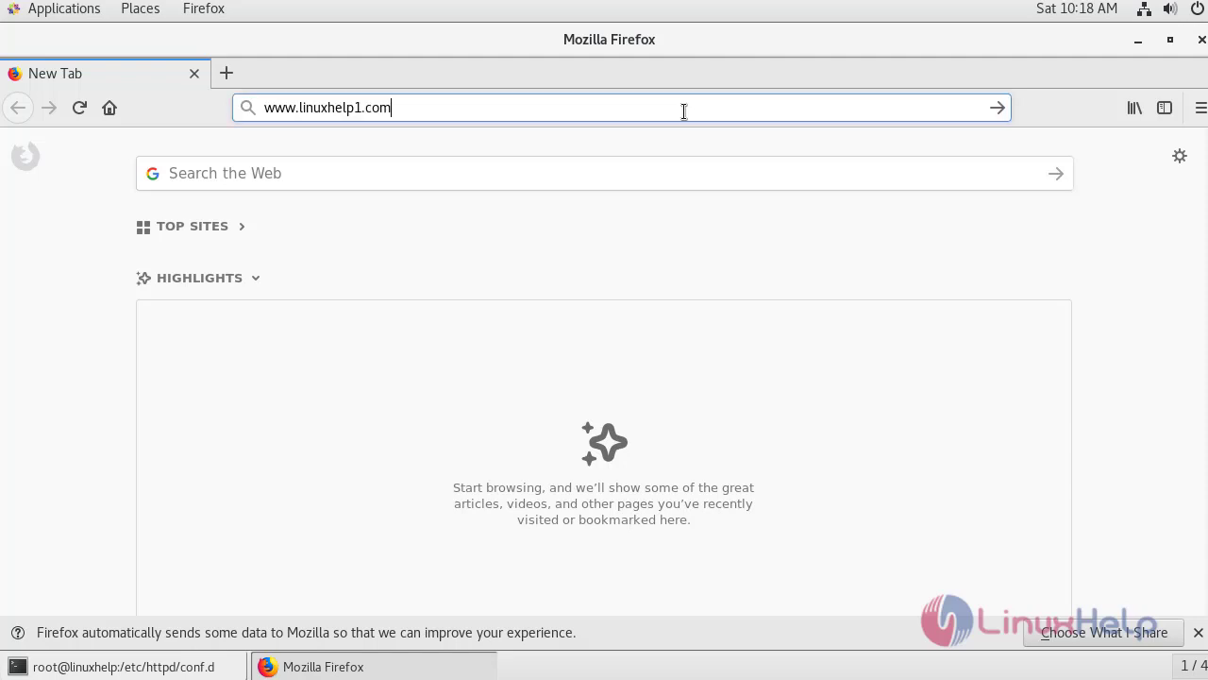
pyautogui.press('Return')
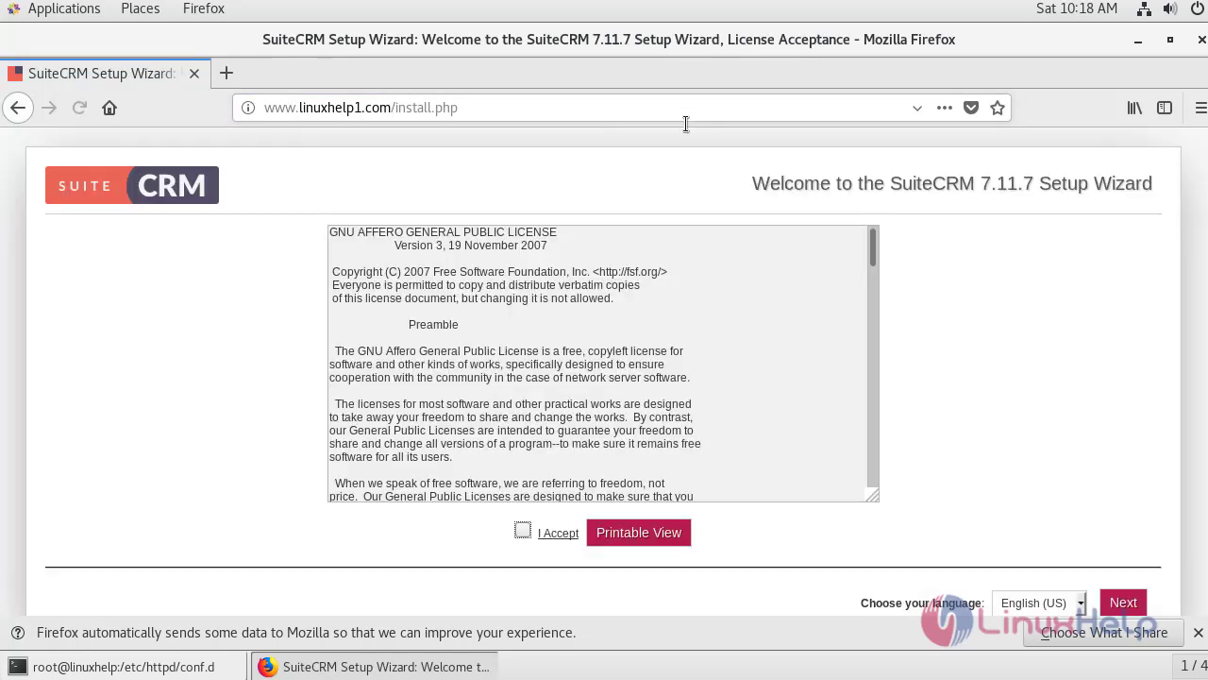
# Accept the SuiteCRM license and pass the System Environment check to configuration.
pyautogui.click(522, 532)
pyautogui.click(1123, 603)
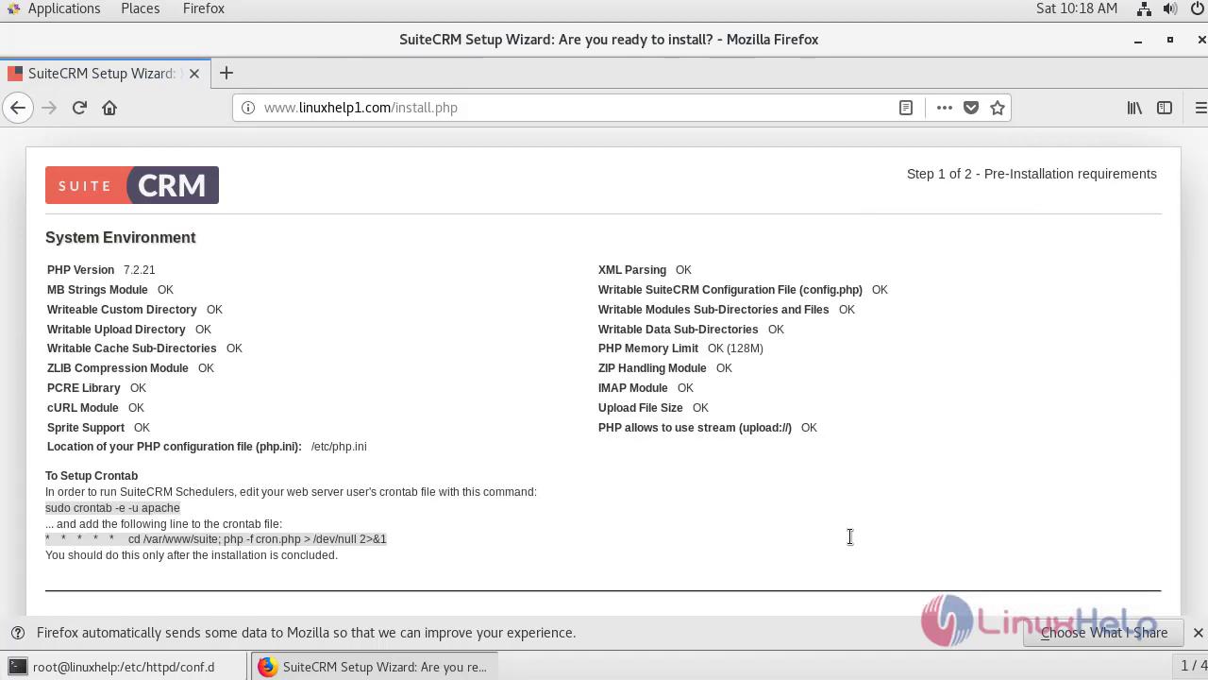
pyautogui.scroll(-1, 853, 537)
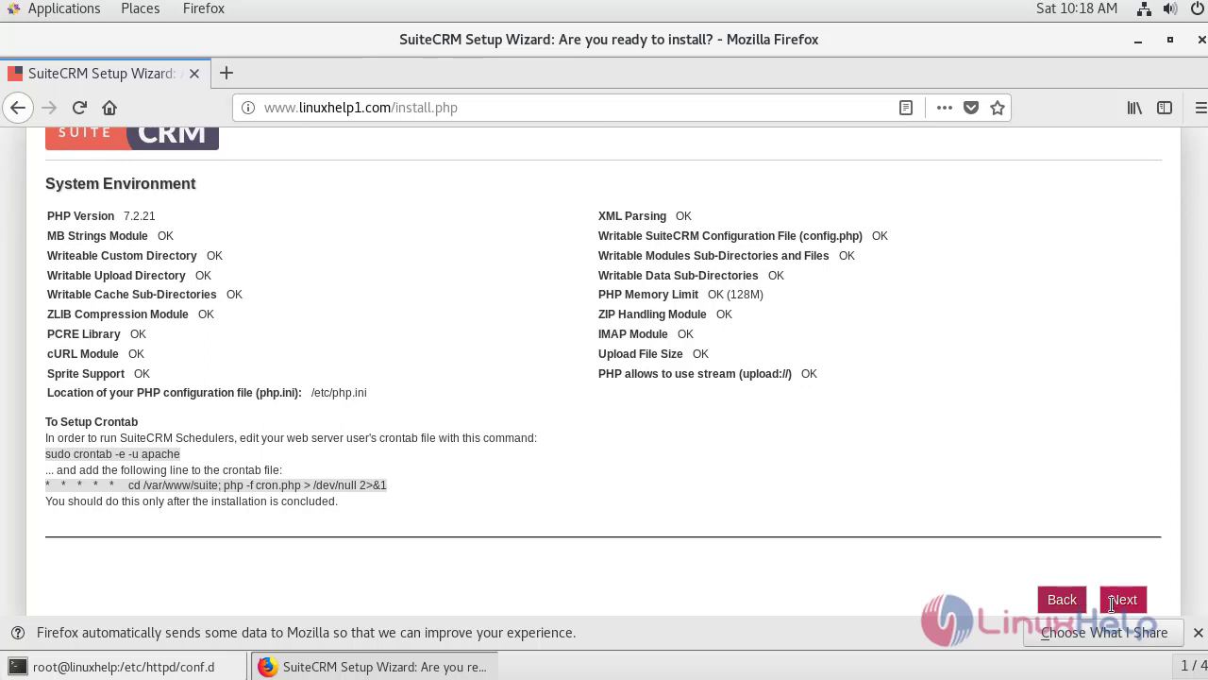
pyautogui.click(1122, 601)
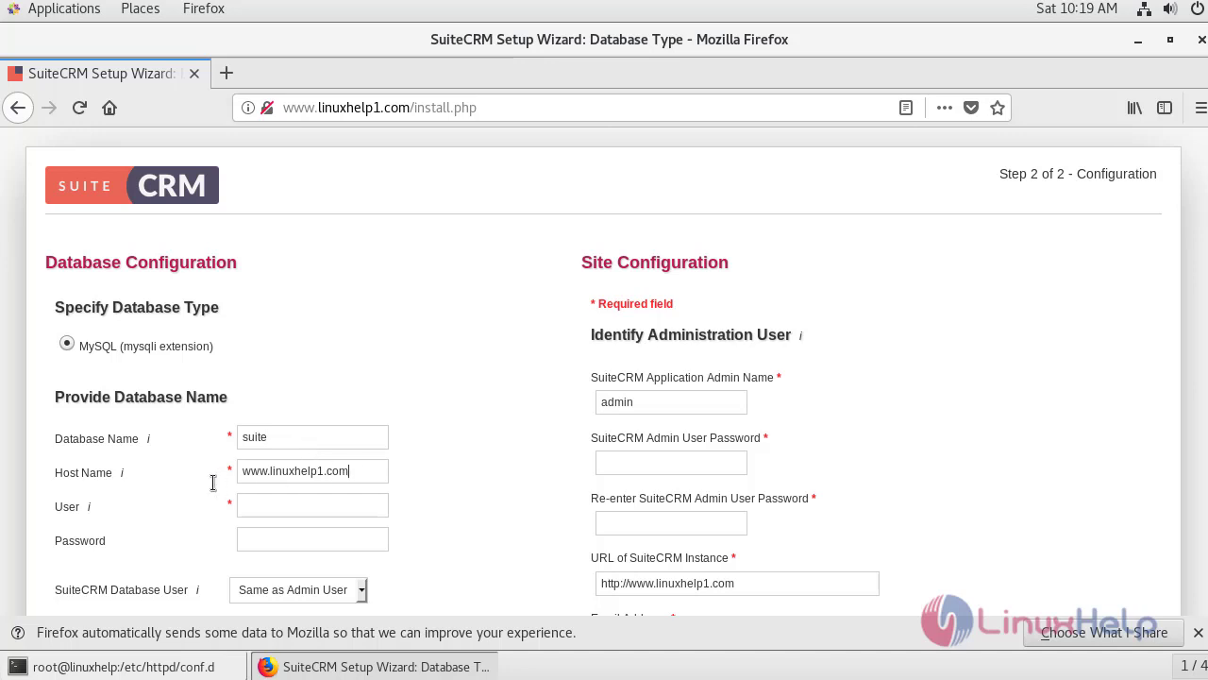
# Set Host Name to localhost, enter the database password and the admin password twice.
pyautogui.tripleClick(245, 475)
pyautogui.press('BackSpace')
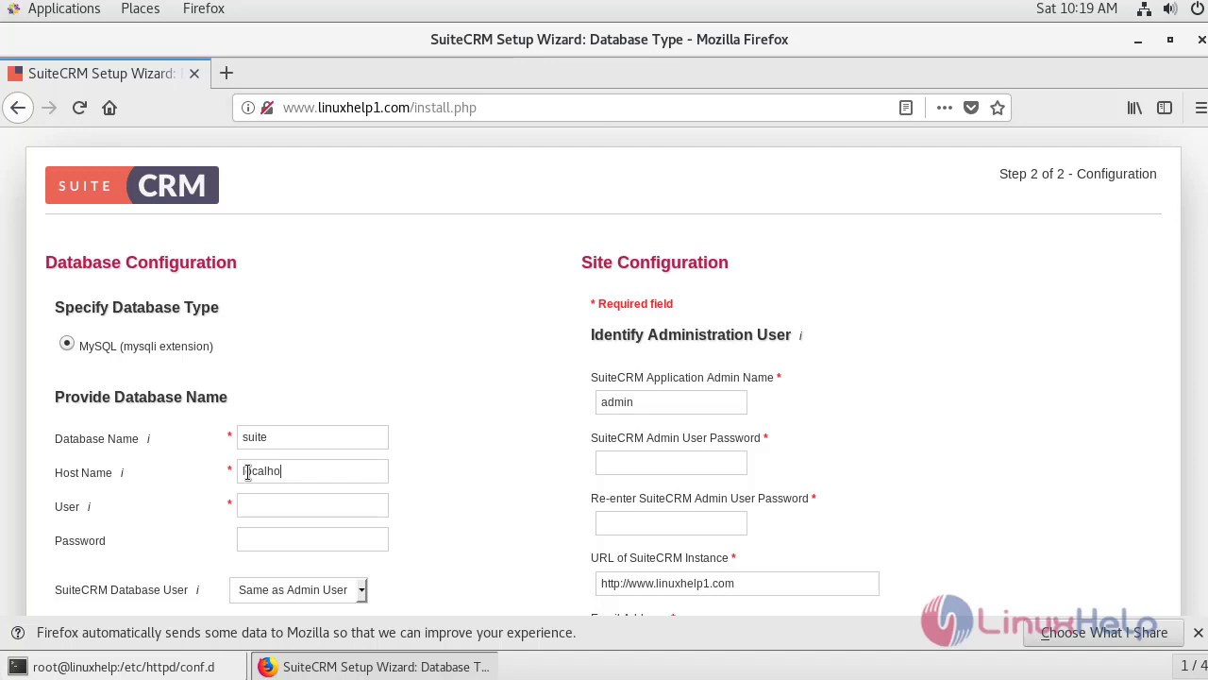
pyautogui.click(276, 540)
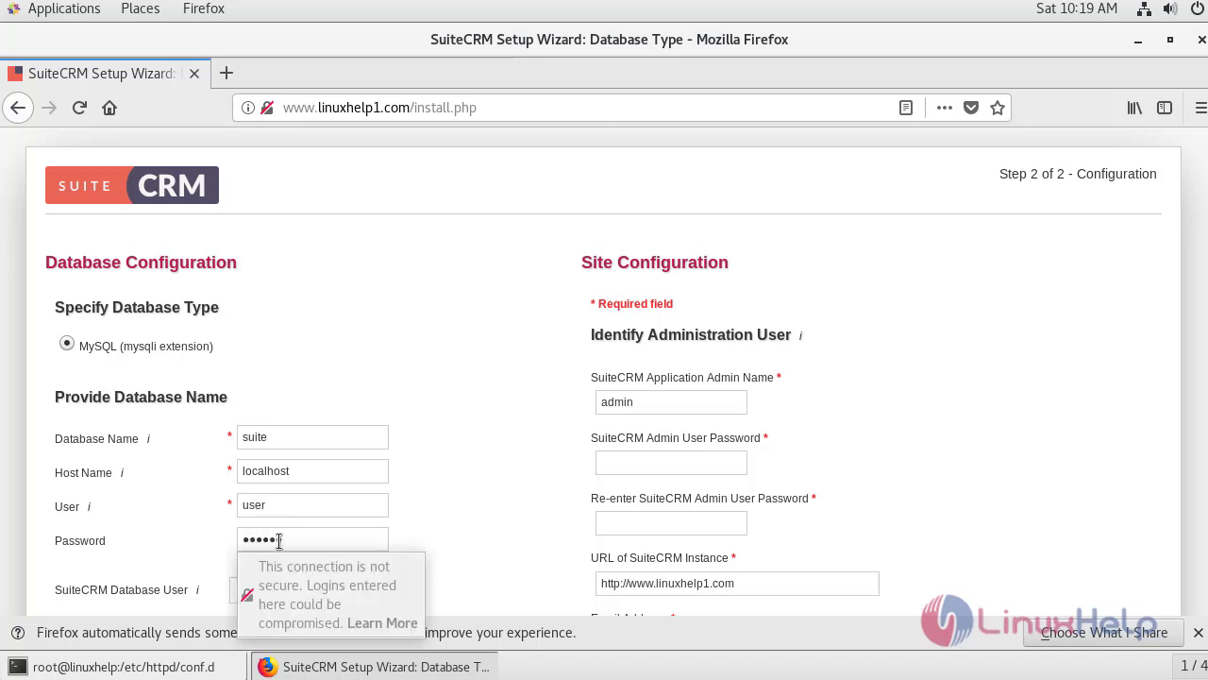
pyautogui.scroll(-1, 279, 540)
pyautogui.click(652, 411)
pyautogui.write('123456')
pyautogui.click(681, 469)
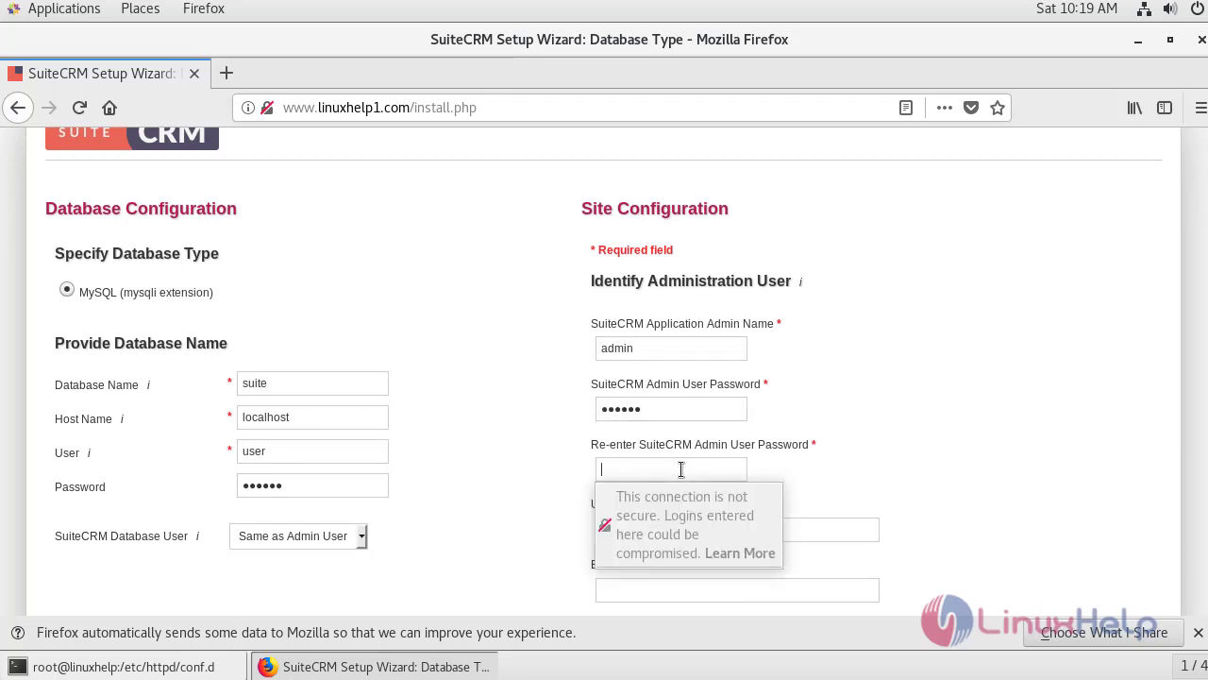
pyautogui.write('123456')
# Fill in the admin e-mail address and submit to run the installation.
pyautogui.scroll(-1, 690, 500)
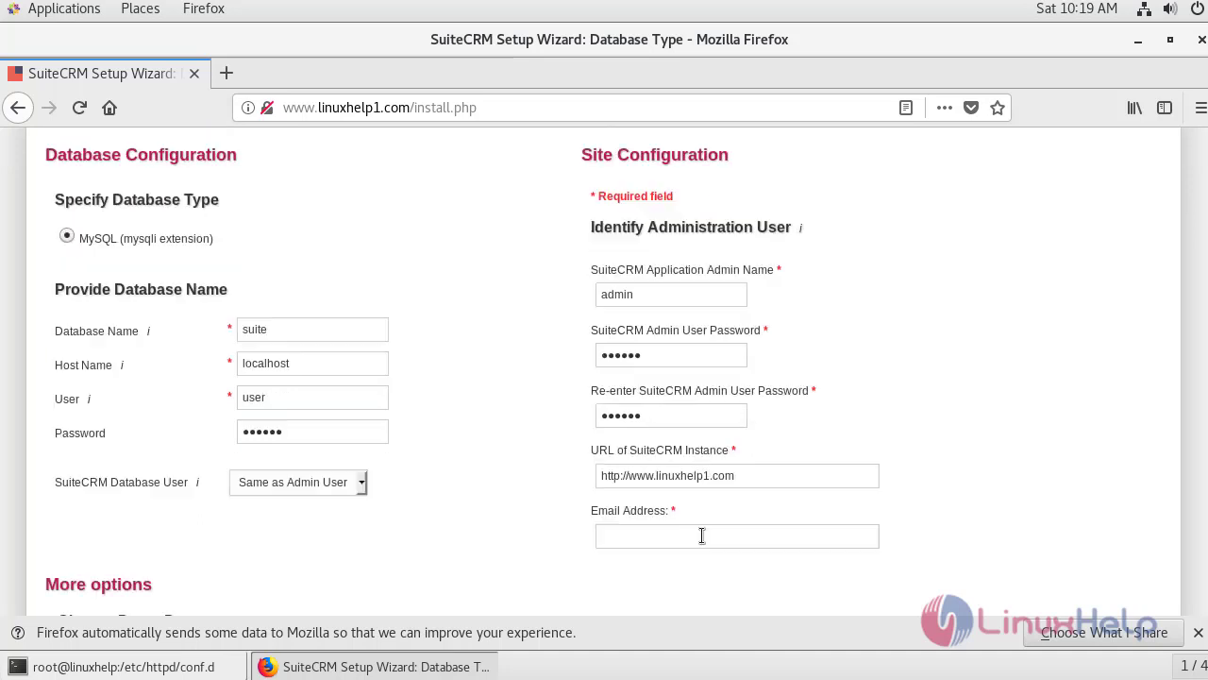
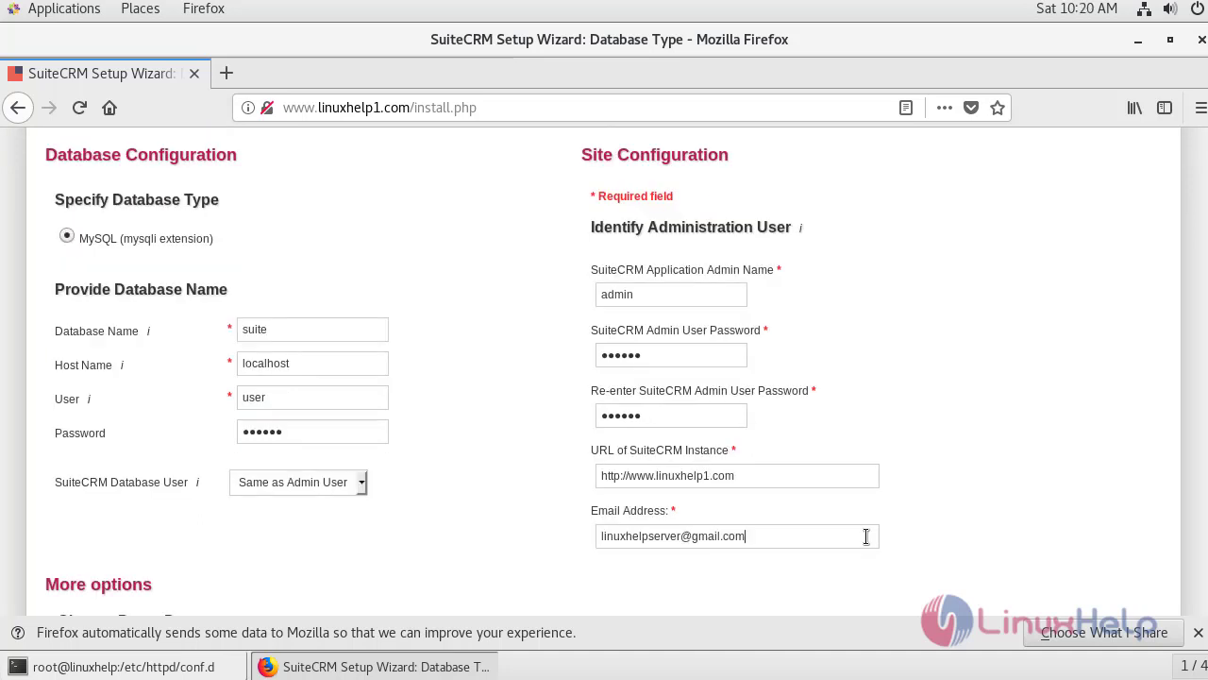
pyautogui.scroll(-8, 901, 531)
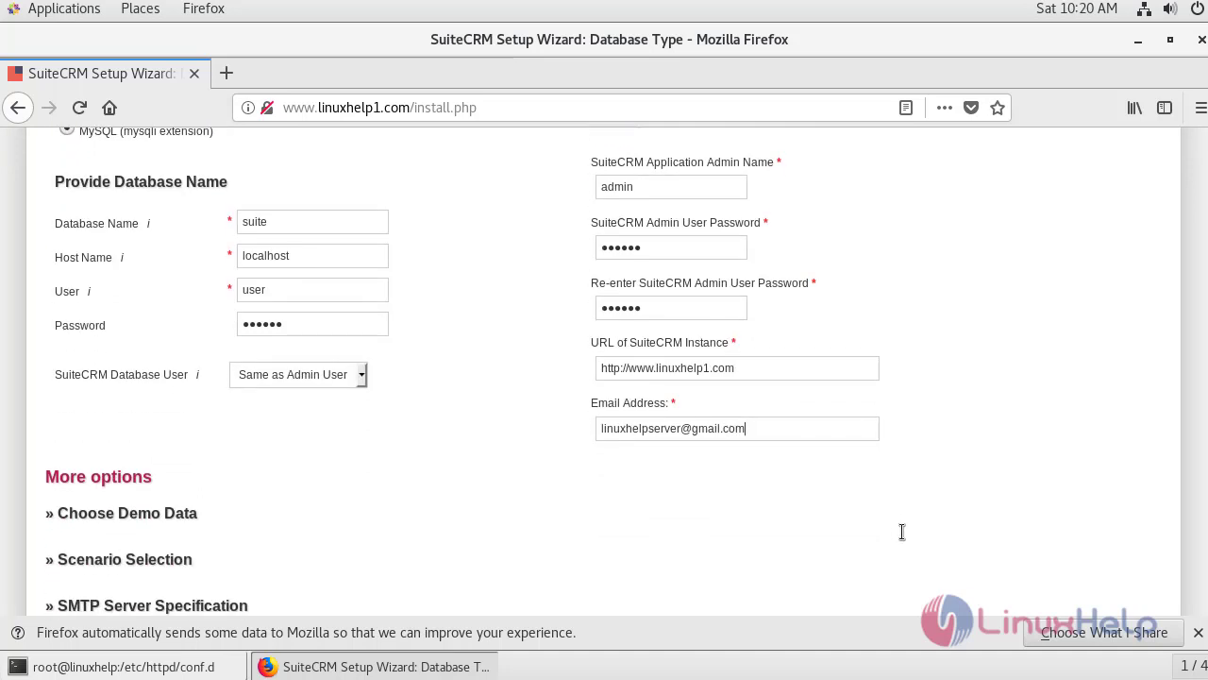
pyautogui.click(1123, 501)
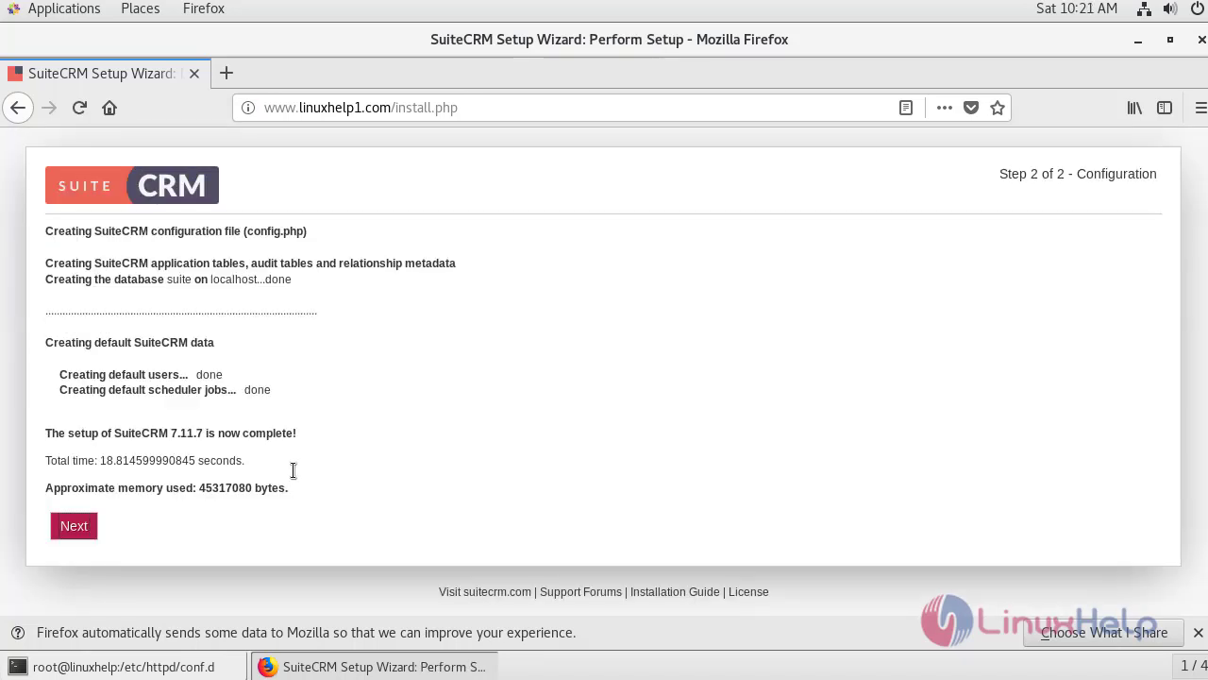
# From the finished wizard, sign in to SuiteCRM as 'admin' with the account password, declining Firefox's save-login offer.
pyautogui.click(74, 526)
pyautogui.write('admin')
pyautogui.click(575, 455)
pyautogui.write('******')
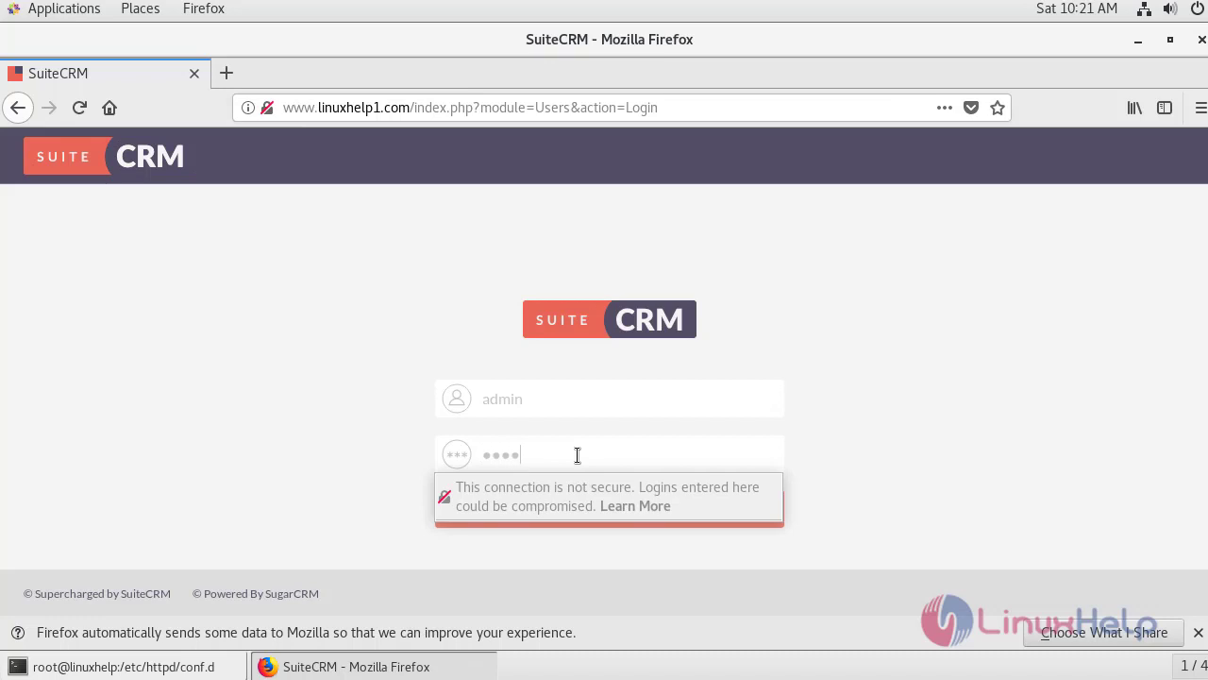
pyautogui.press('Return')
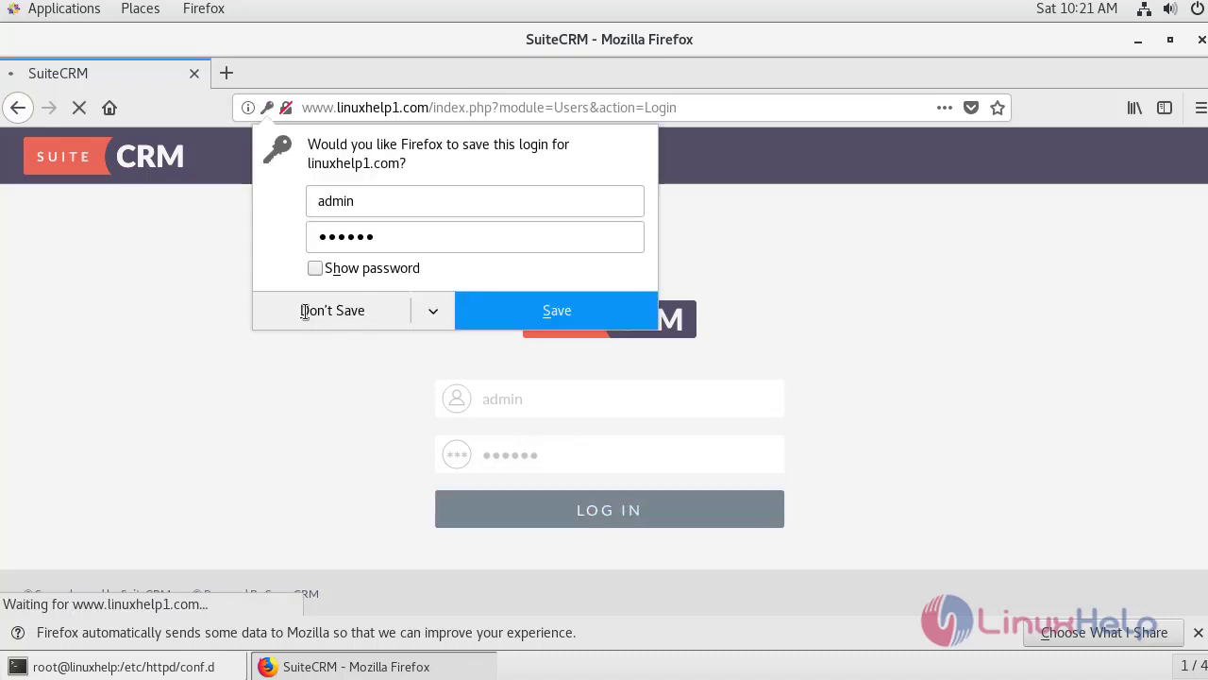
pyautogui.click(305, 310)
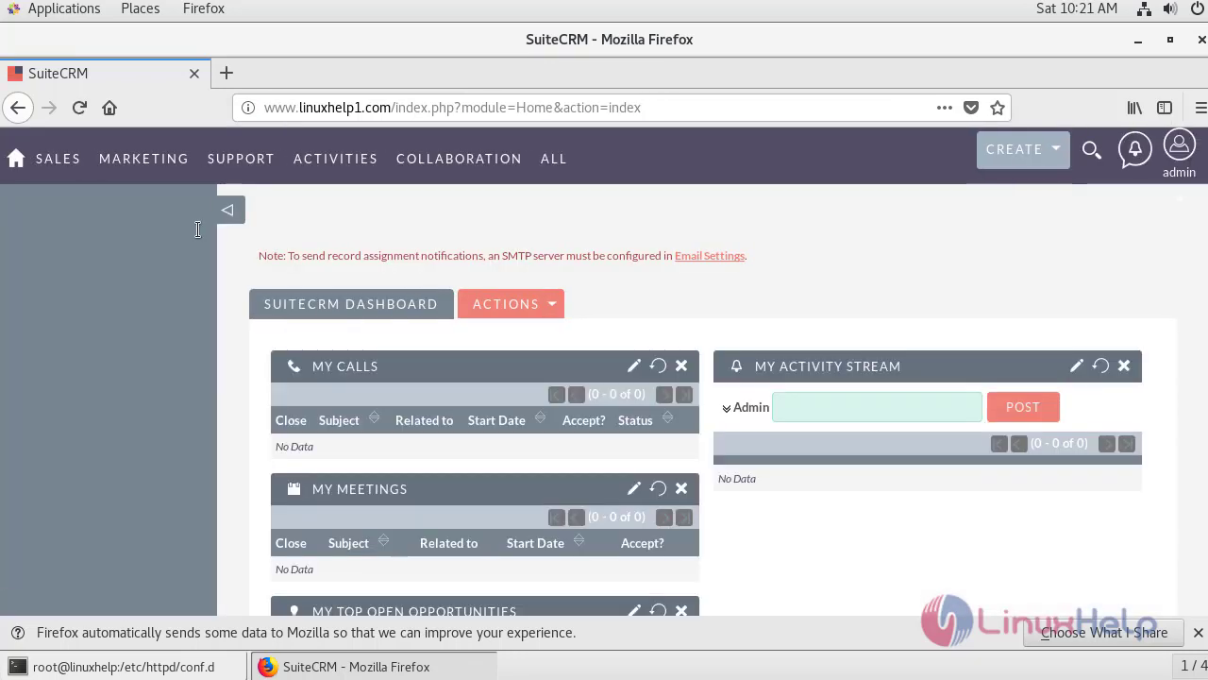